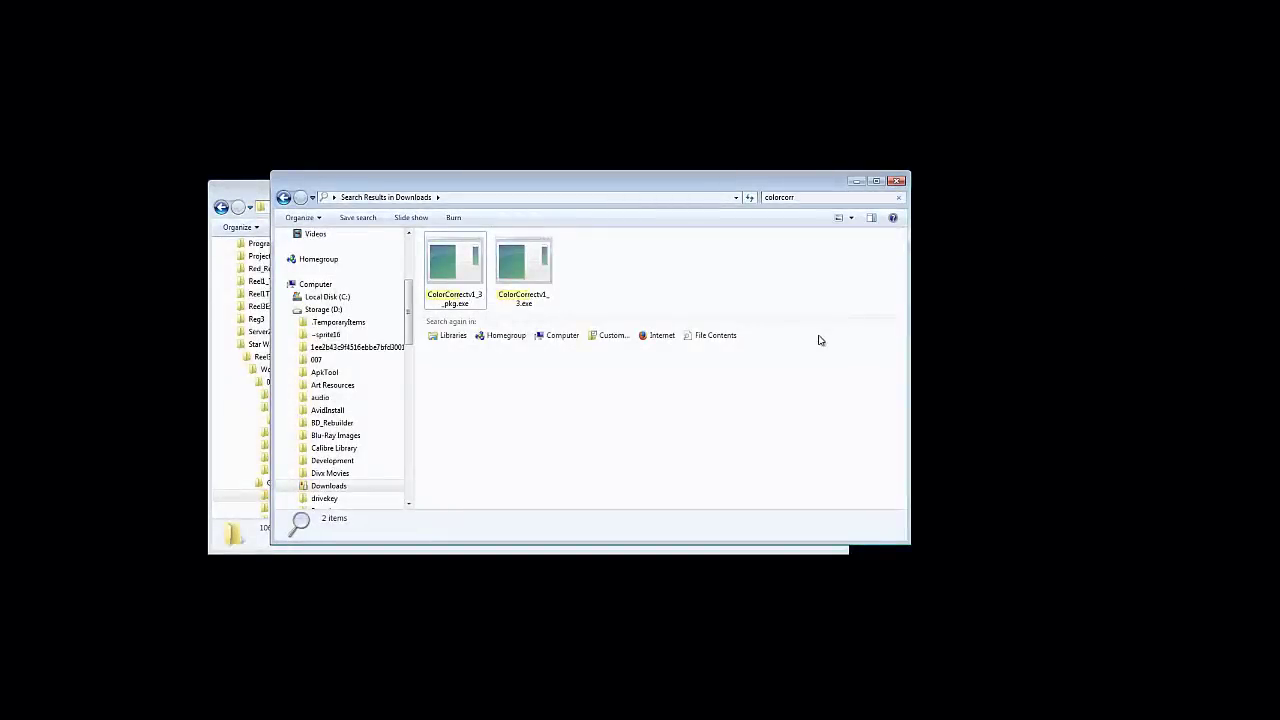
Select ColorCorrectv1_3.exe (12.4 MB) among the Downloads search results for 'colorcorr'.
click(456, 285)
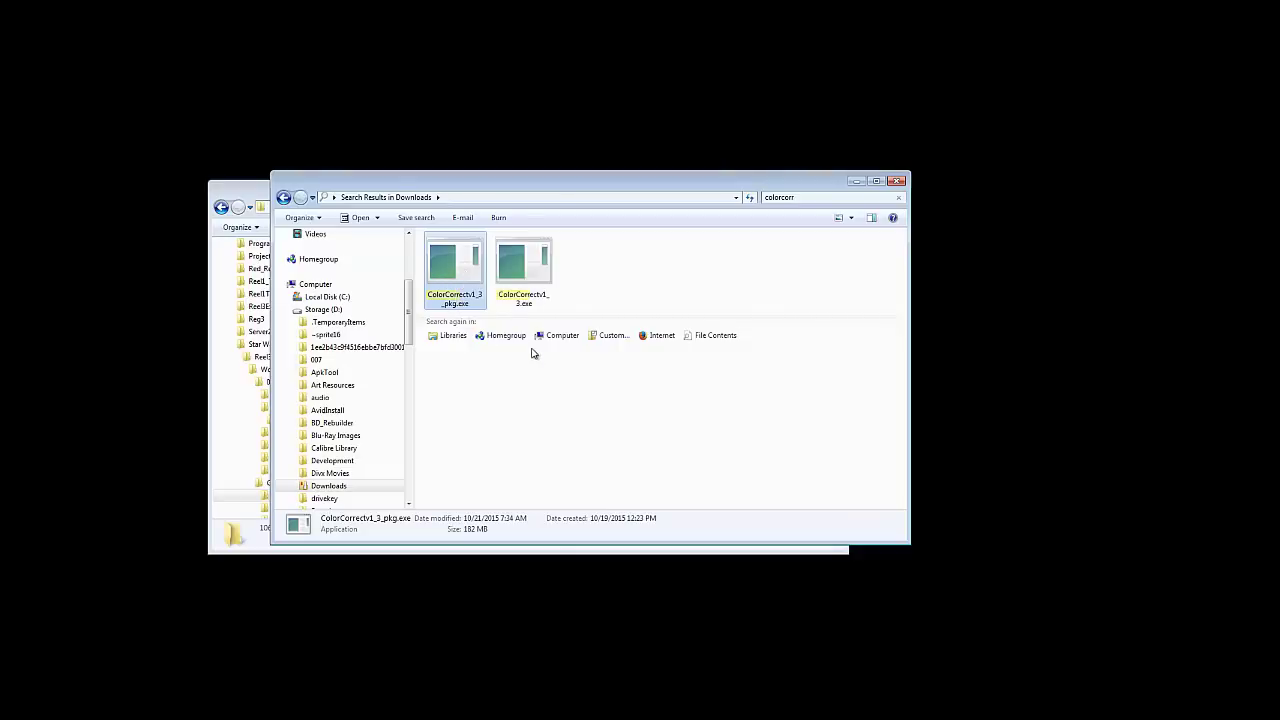
click(534, 274)
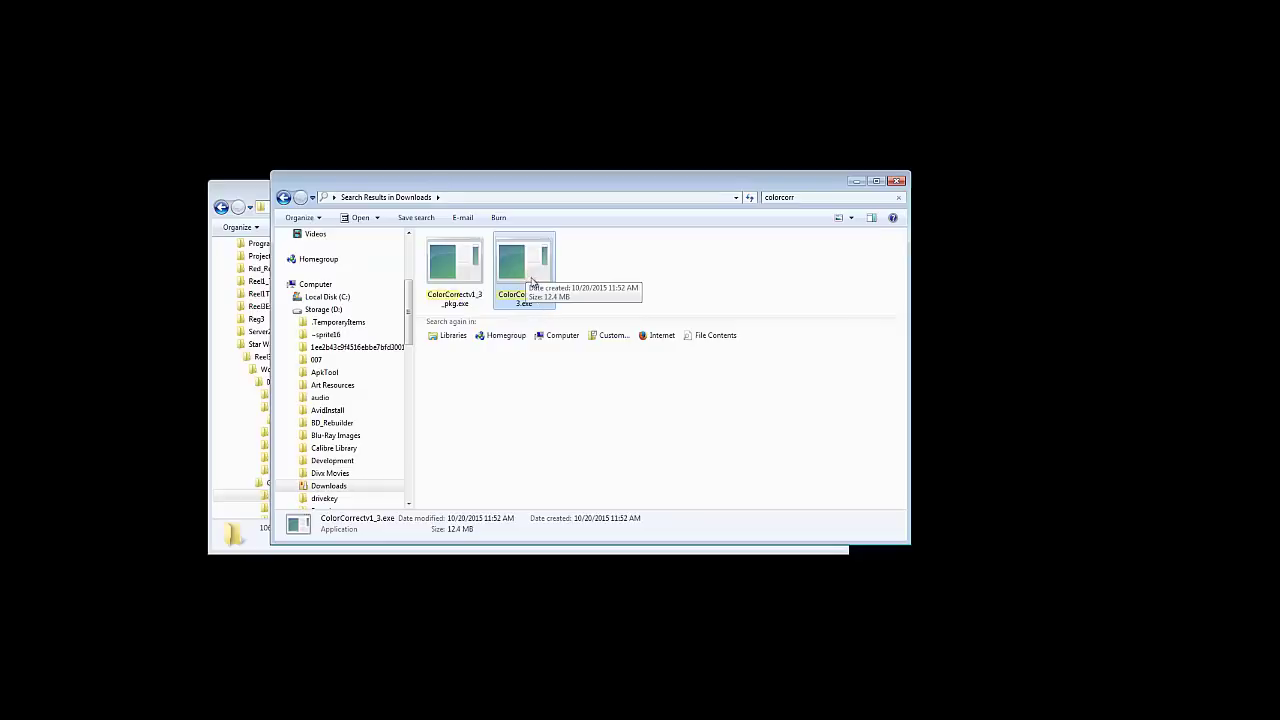
Run ColorCorrectv1_3.exe as administrator to bring up the Color Correct window.
right_click(531, 275)
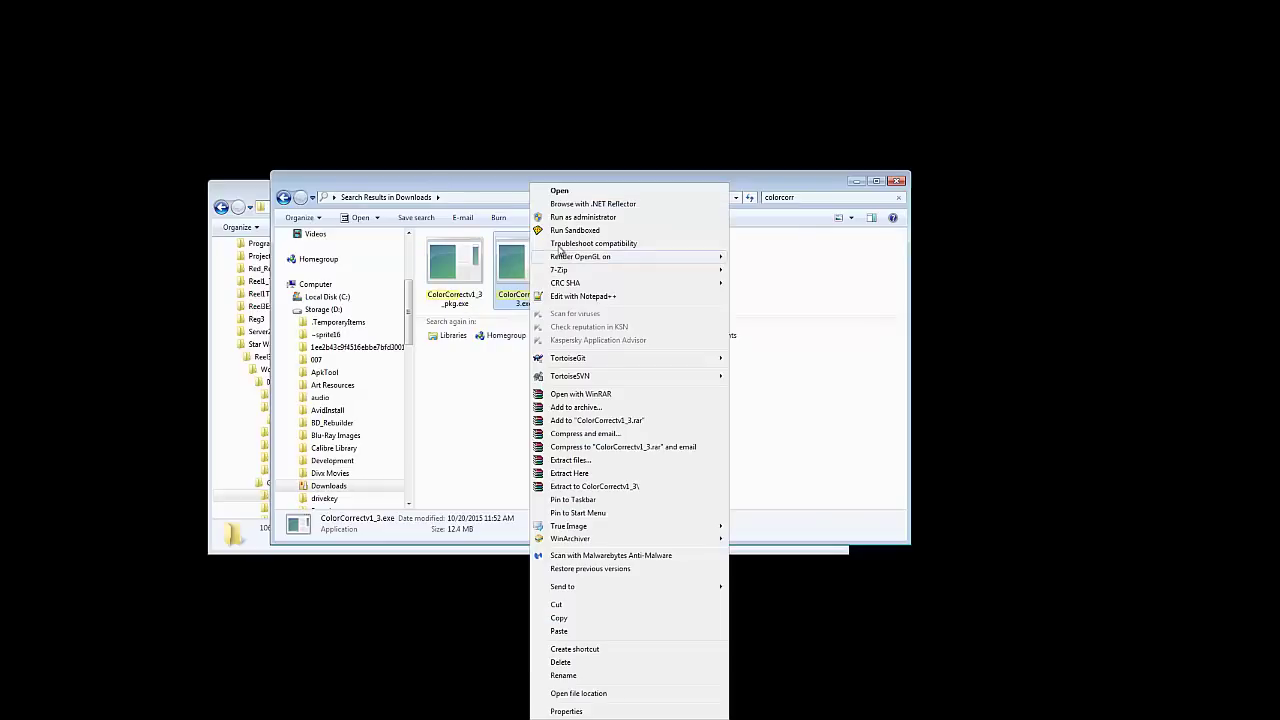
click(575, 220)
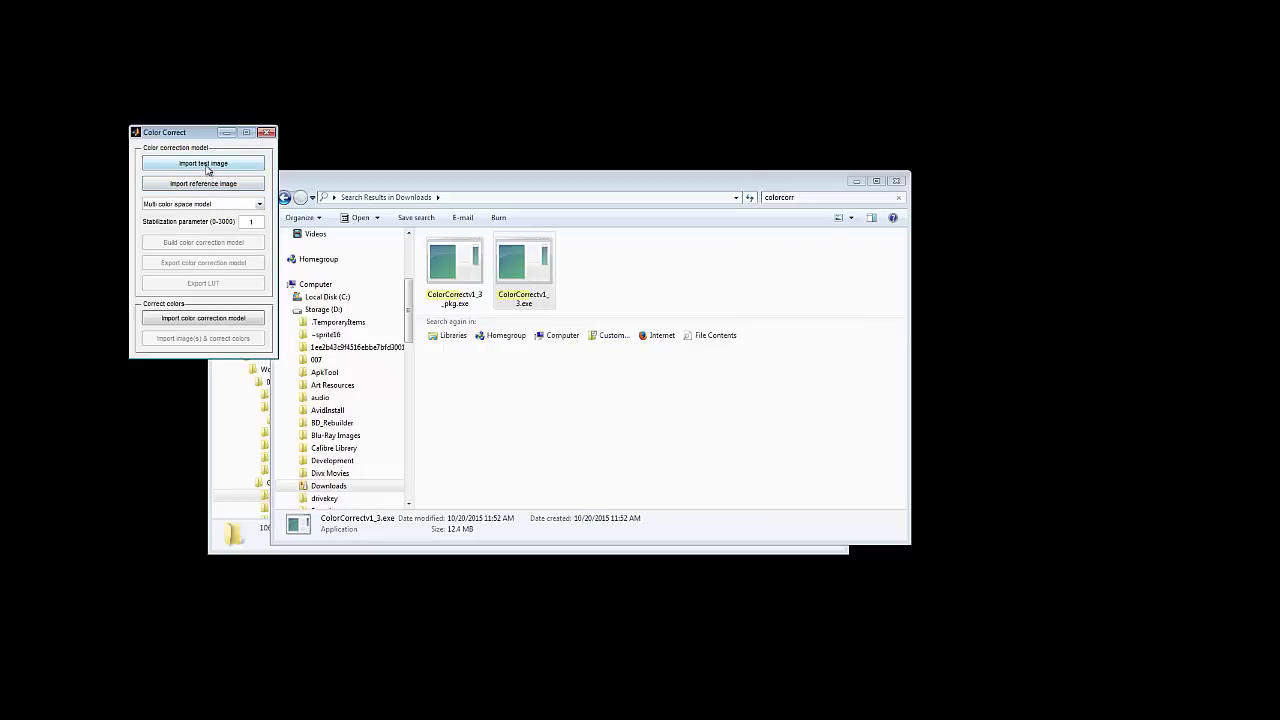
Preview the faded PrintA frame StarWars.Frame_000000.tif full size, then close it.
click(856, 181)
drag(536, 190, 659, 184)
click(521, 272)
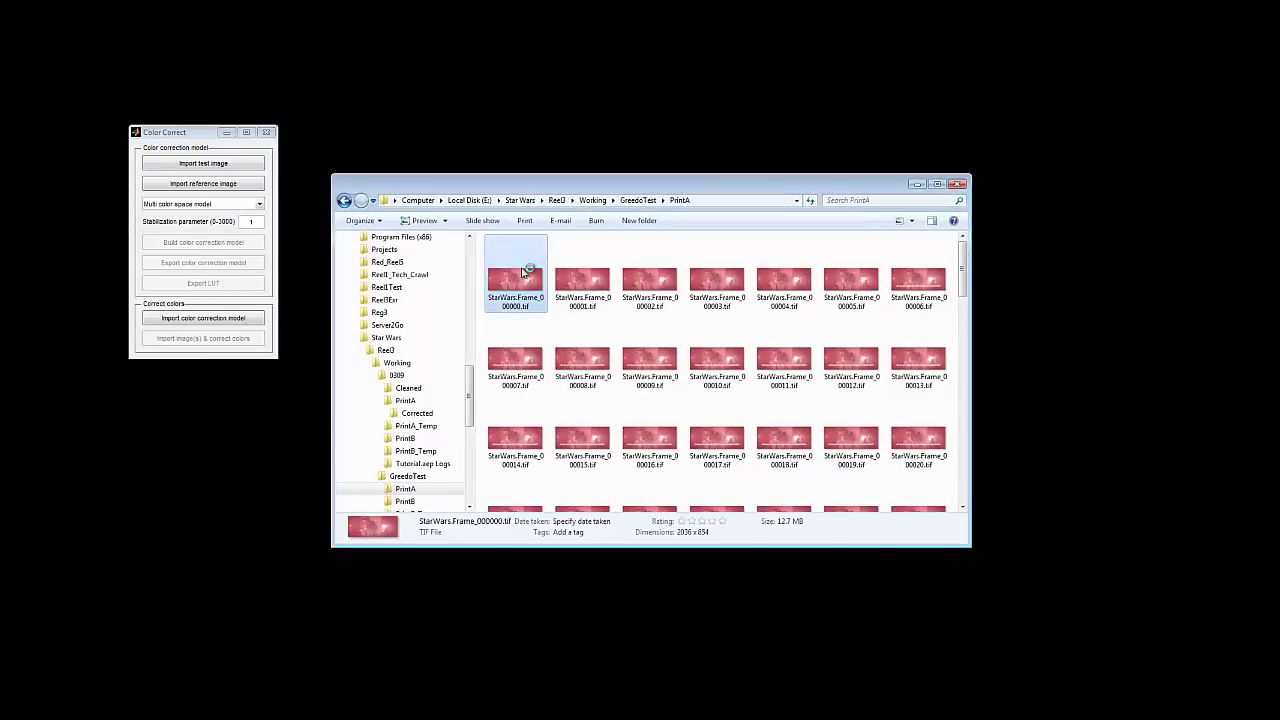
double_click(521, 272)
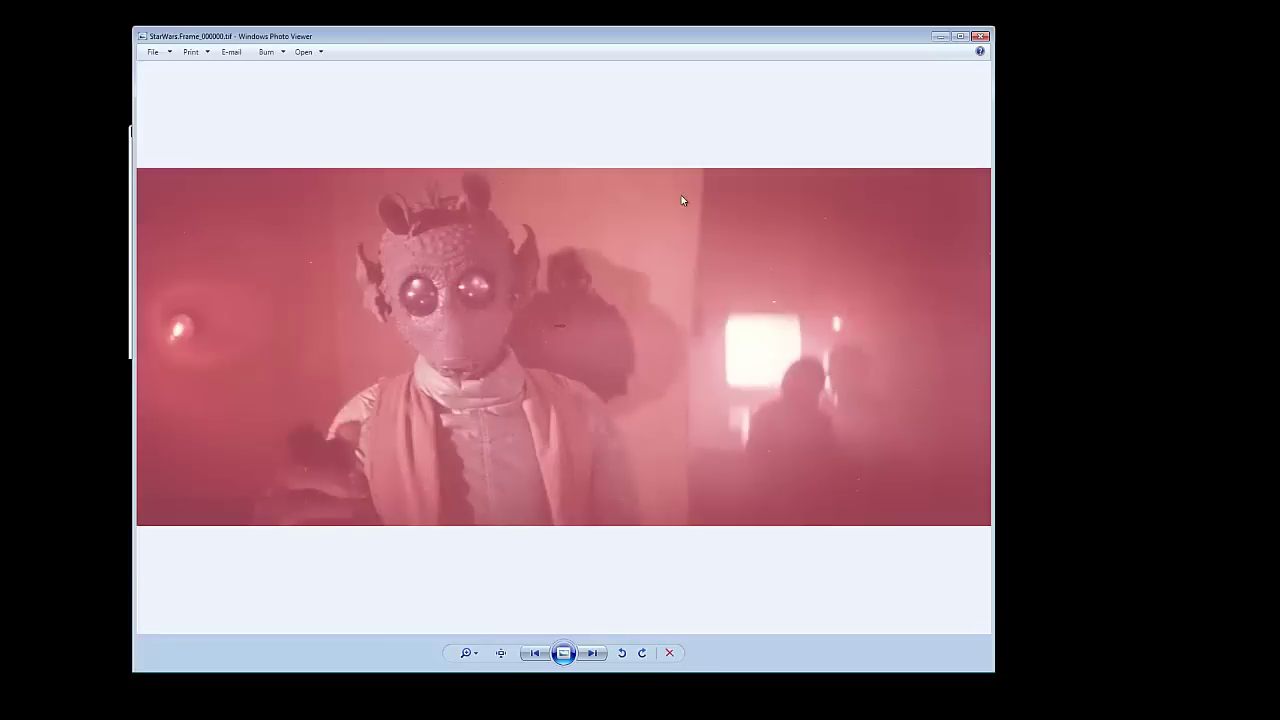
click(980, 37)
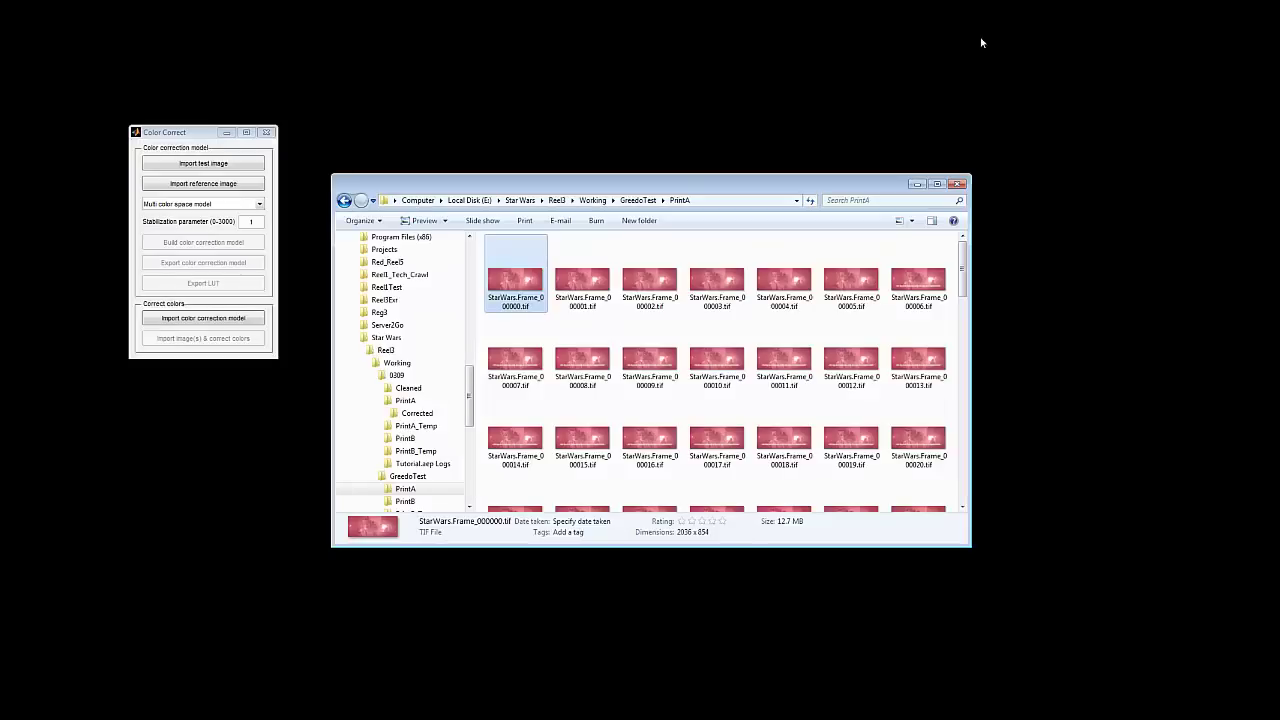
Open the GreedoTest\PrintB folder and select its first R3 frame.
click(627, 203)
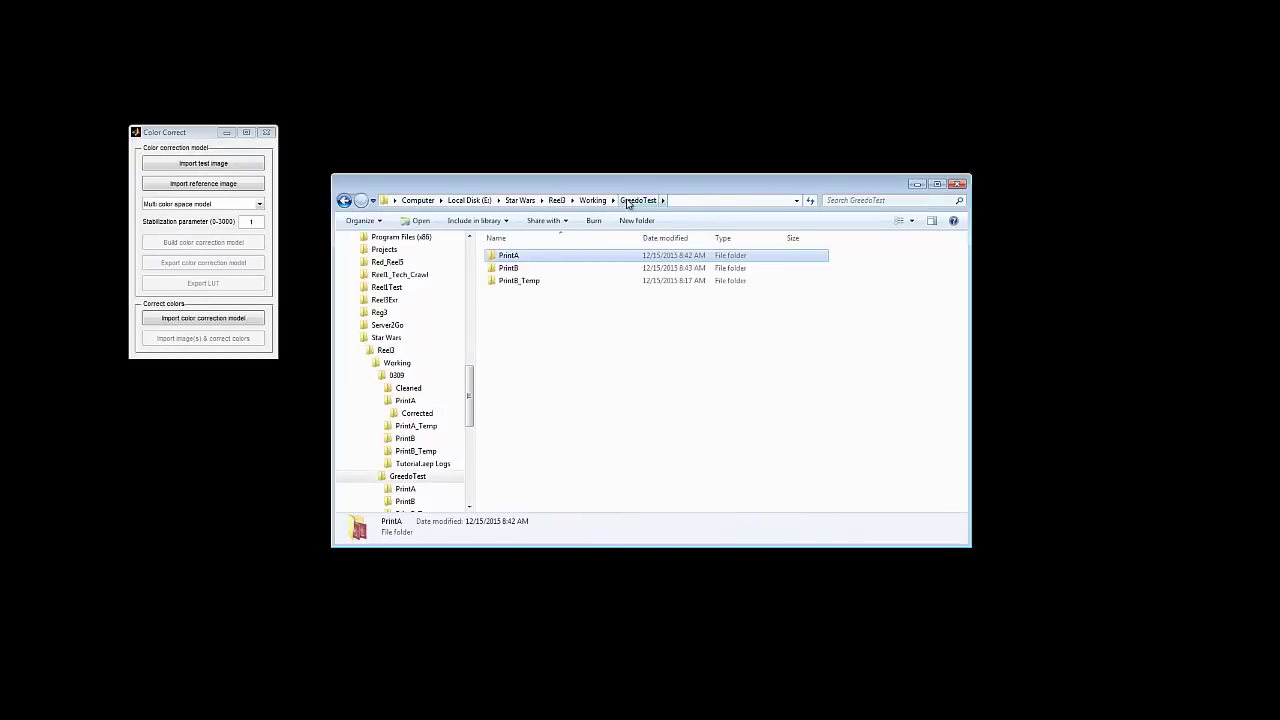
double_click(509, 268)
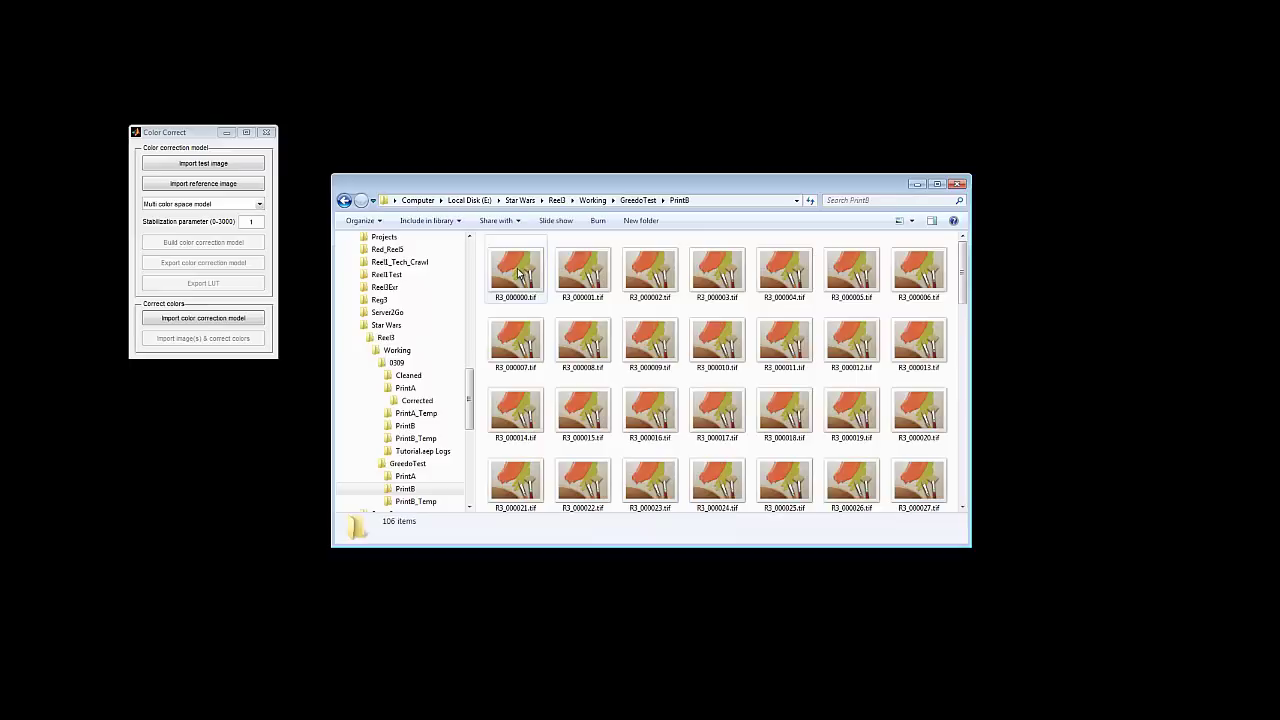
click(514, 276)
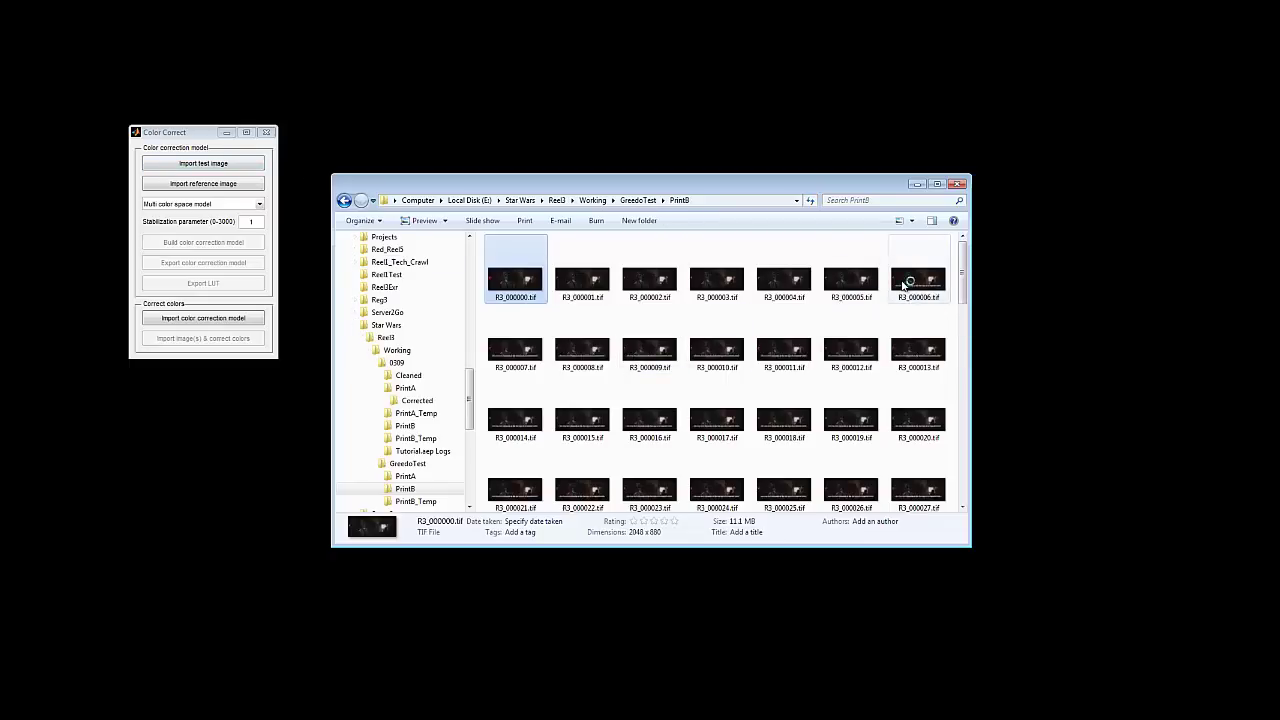
click(903, 285)
double_click(903, 285)
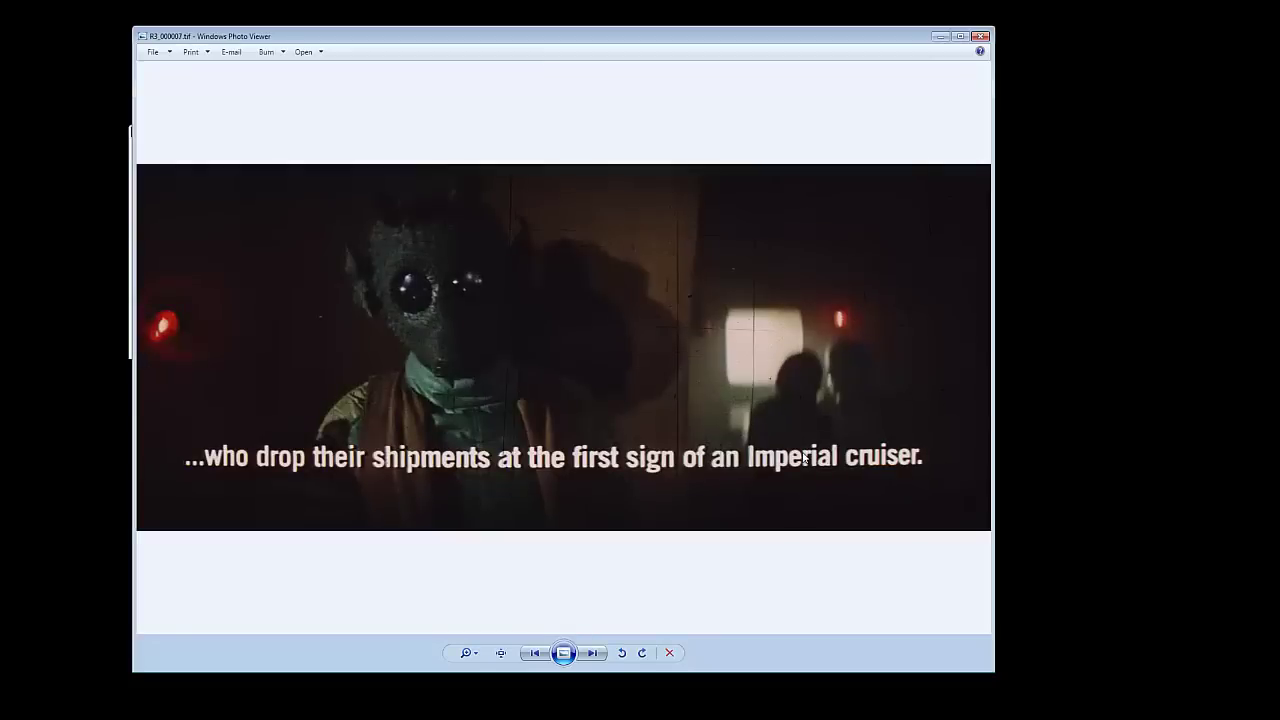
key(Right)
key(Right)
key(Right)
key(Right)
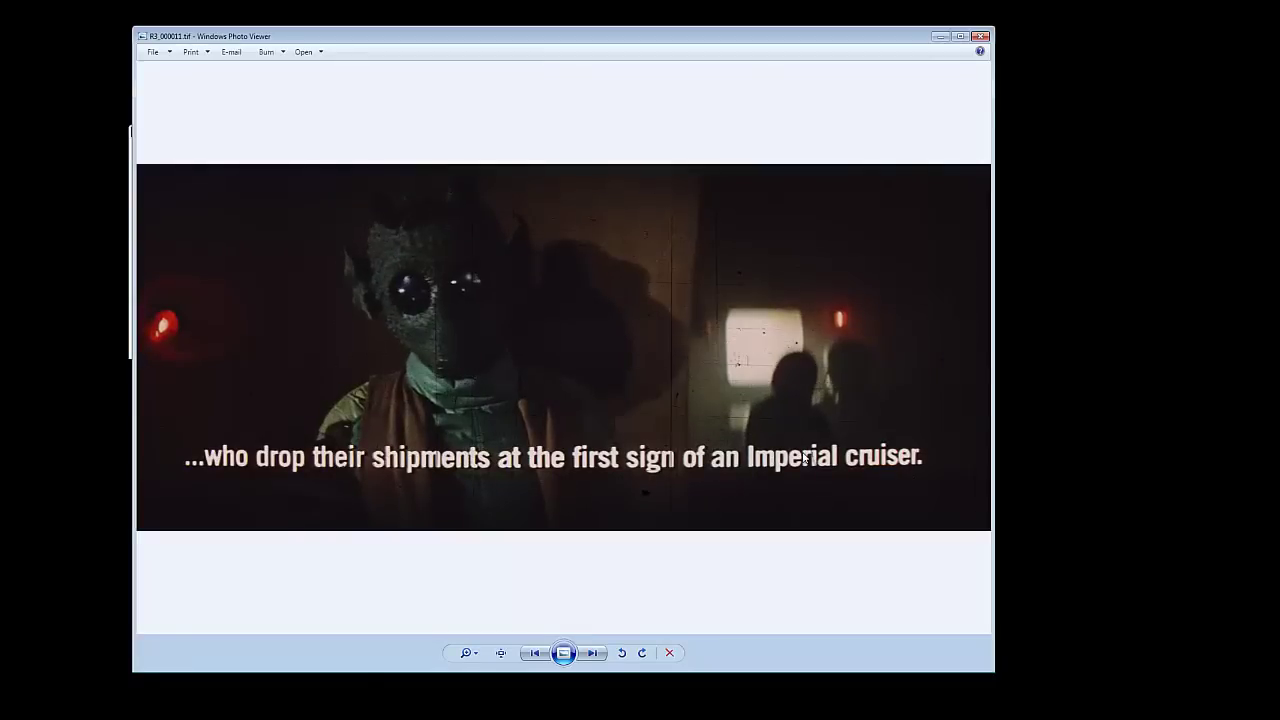
key(Right)
key(Right)
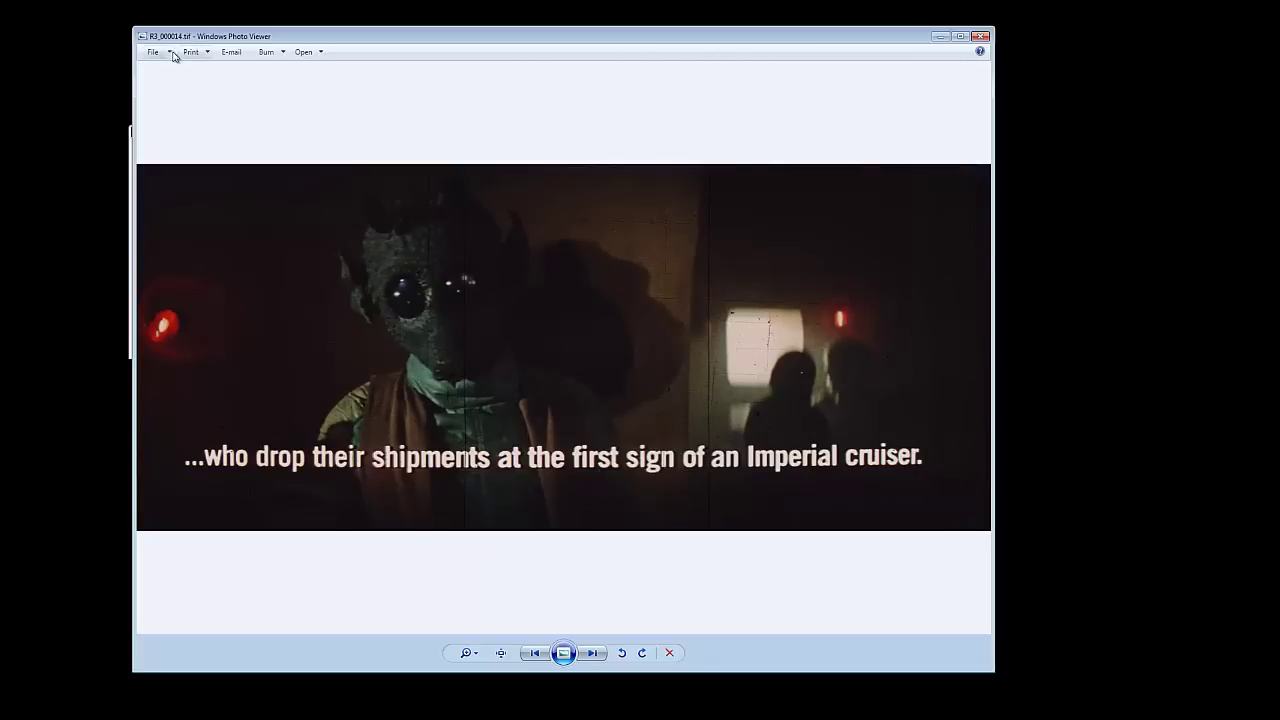
click(980, 37)
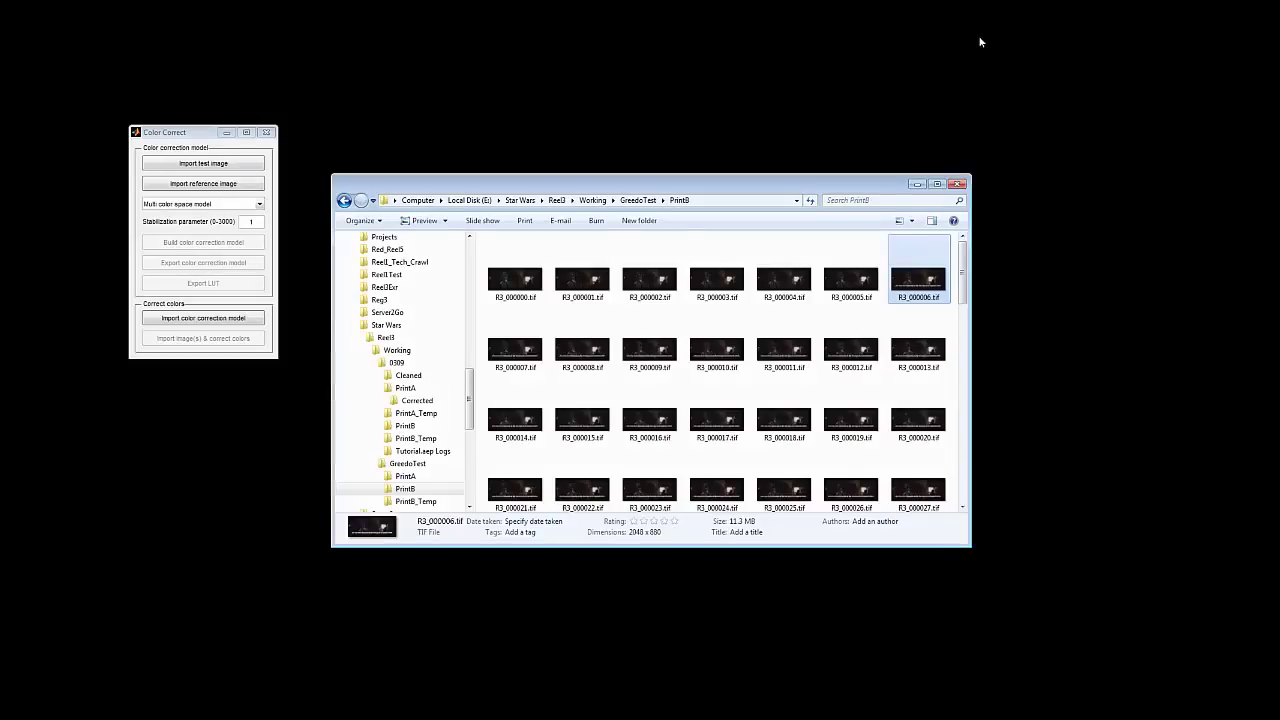
Start a test-image import and browse to E:\Star Wars\Reel3\Working\GreedoTest\PrintA.
click(213, 167)
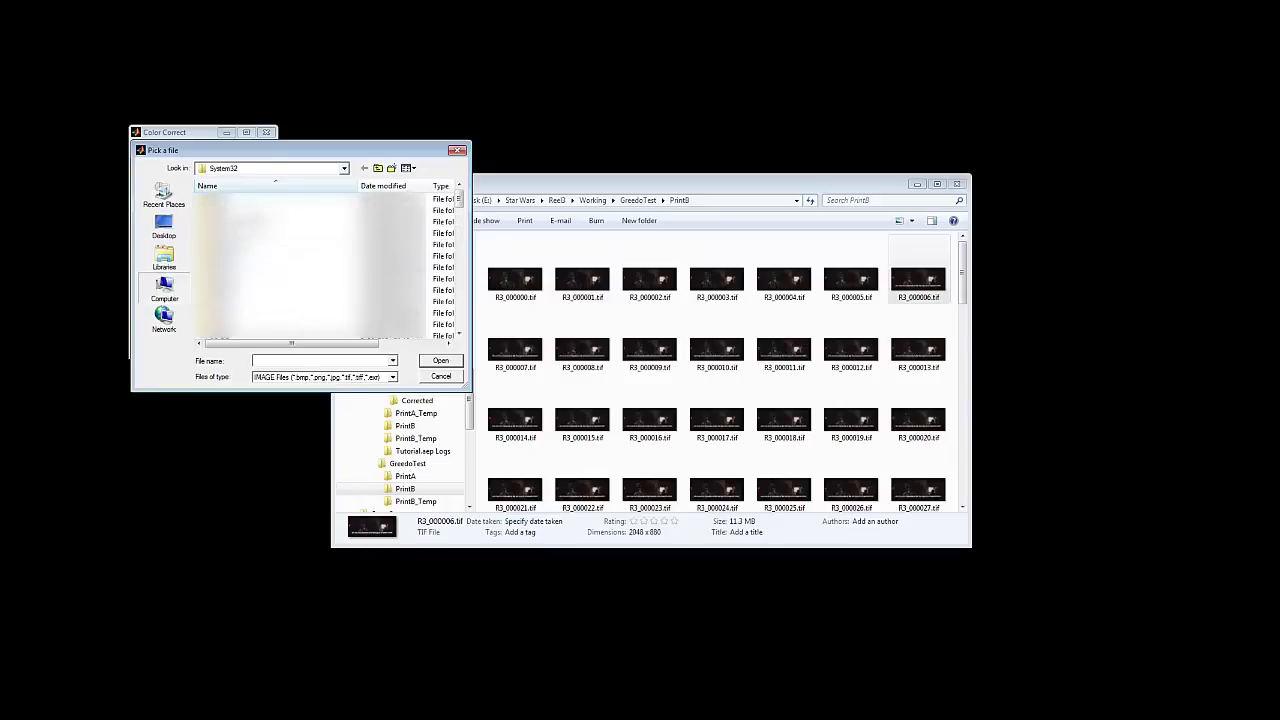
click(164, 288)
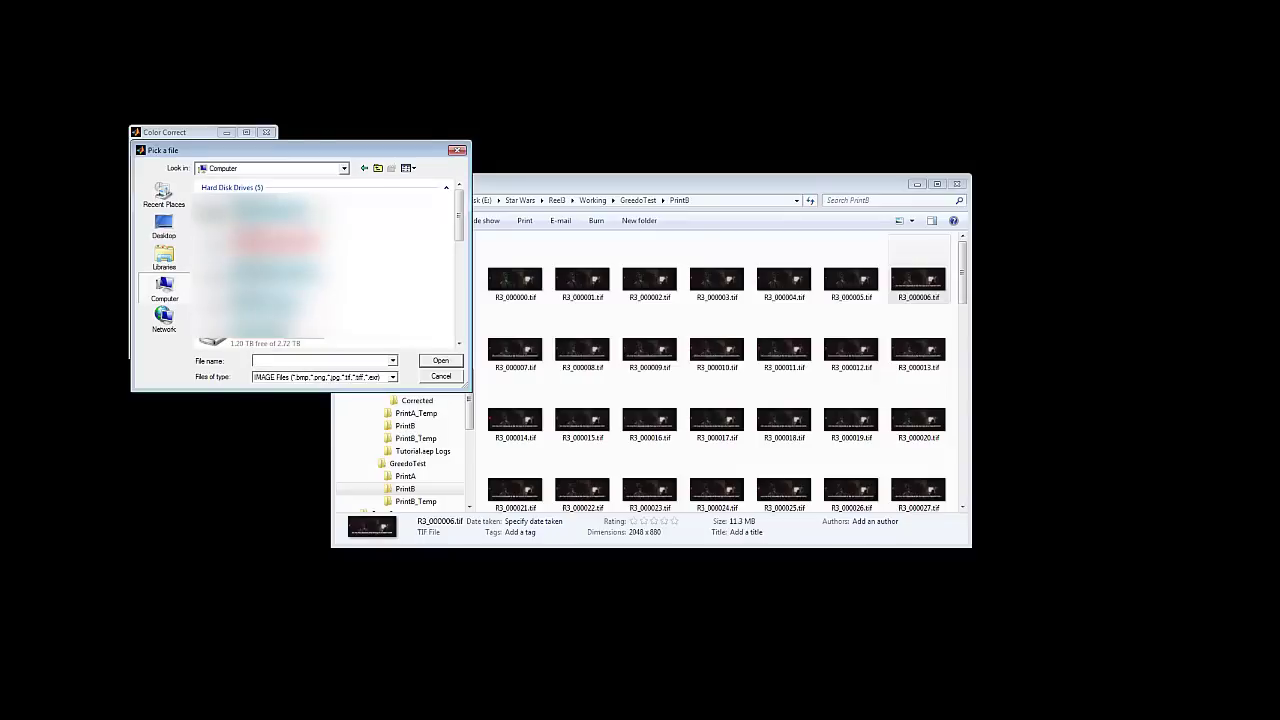
double_click(290, 272)
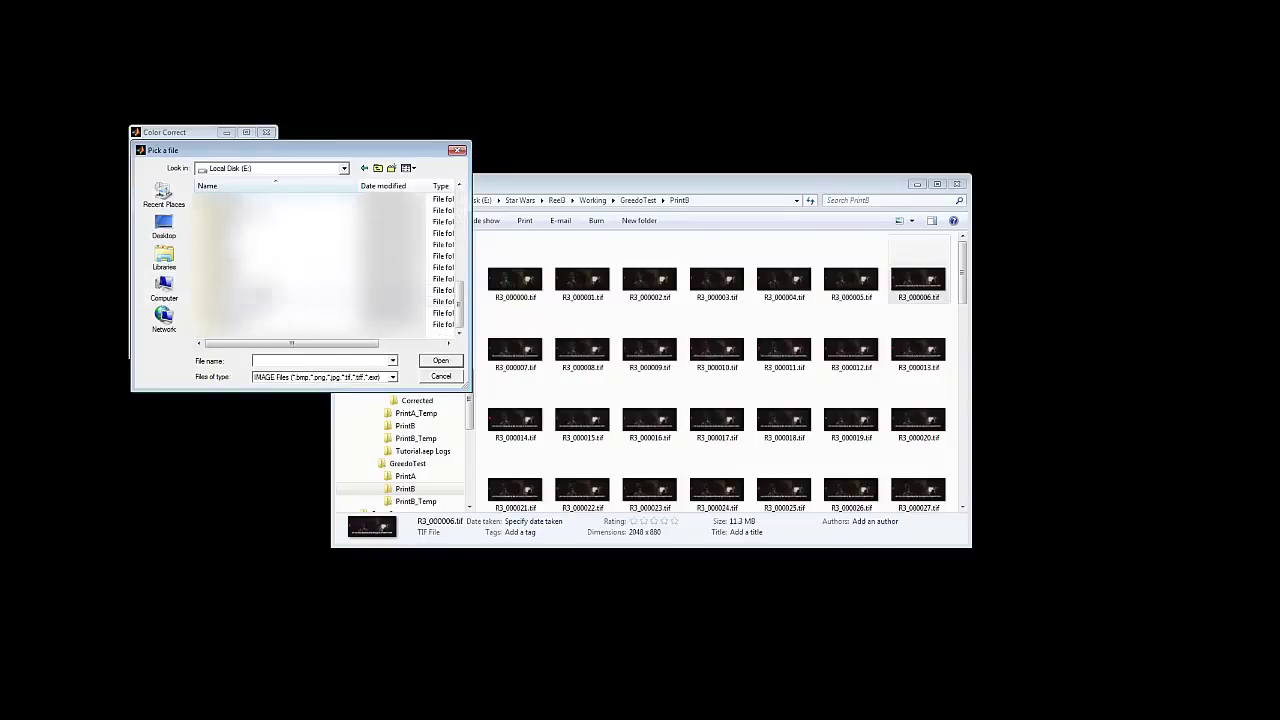
double_click(228, 268)
double_click(224, 200)
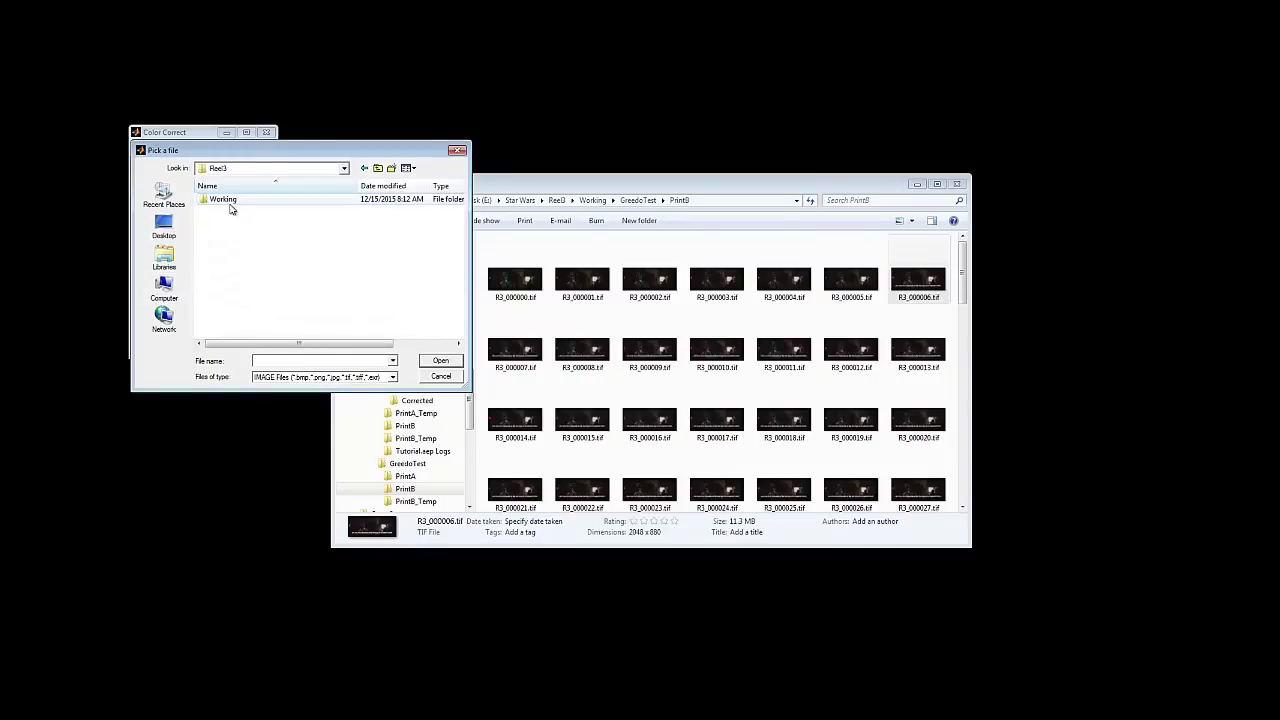
double_click(226, 201)
double_click(229, 211)
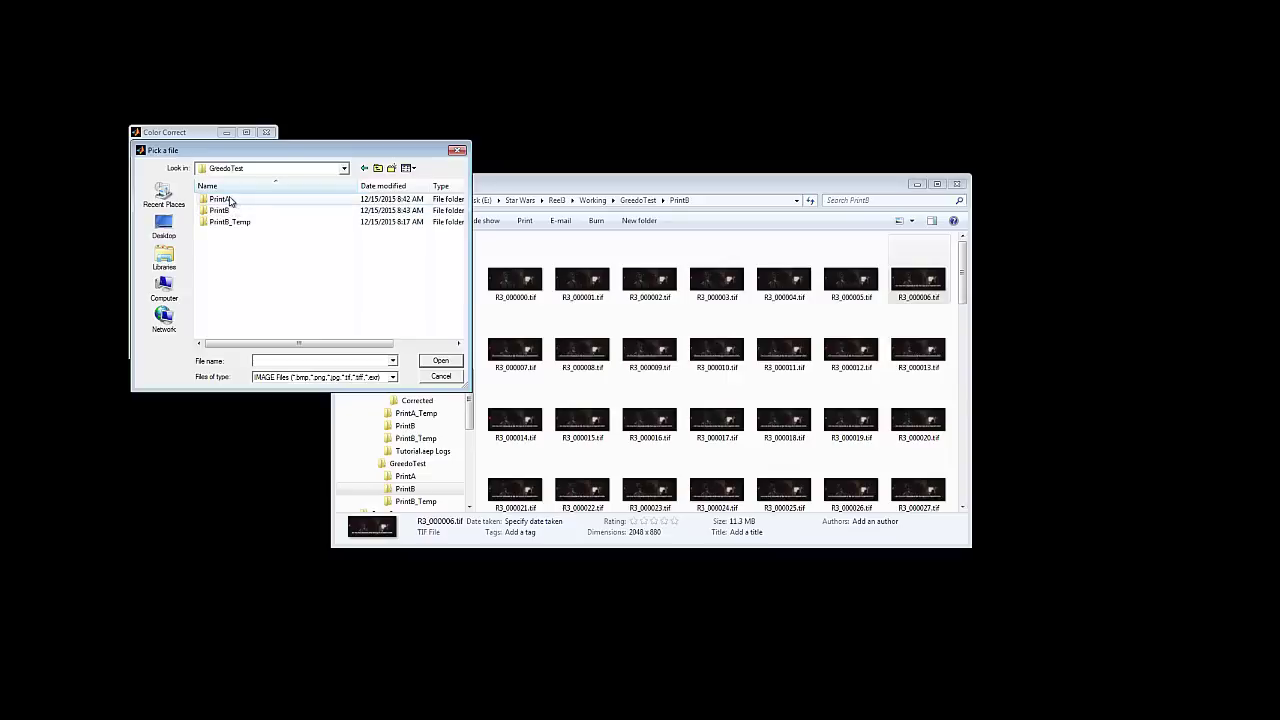
double_click(229, 200)
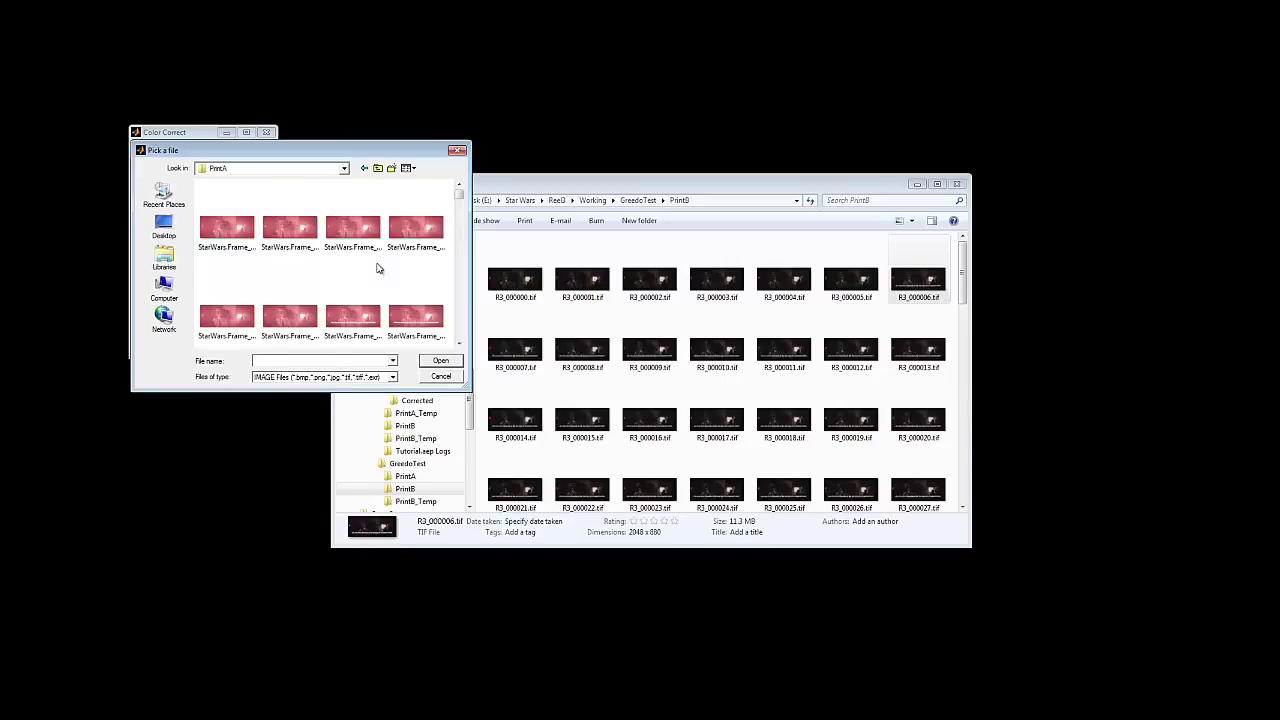
Choose StarWars.Frame_000014.tif from PrintA and load it as the test image.
click(290, 317)
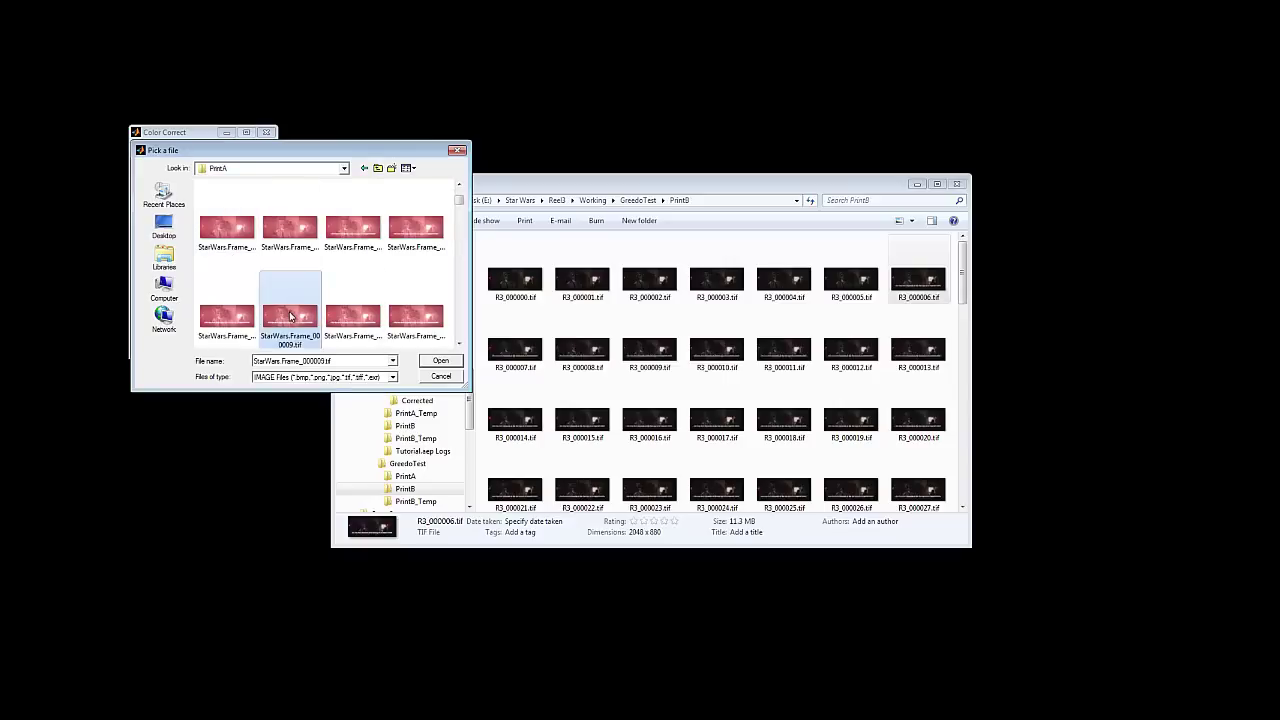
click(334, 315)
click(418, 314)
click(416, 228)
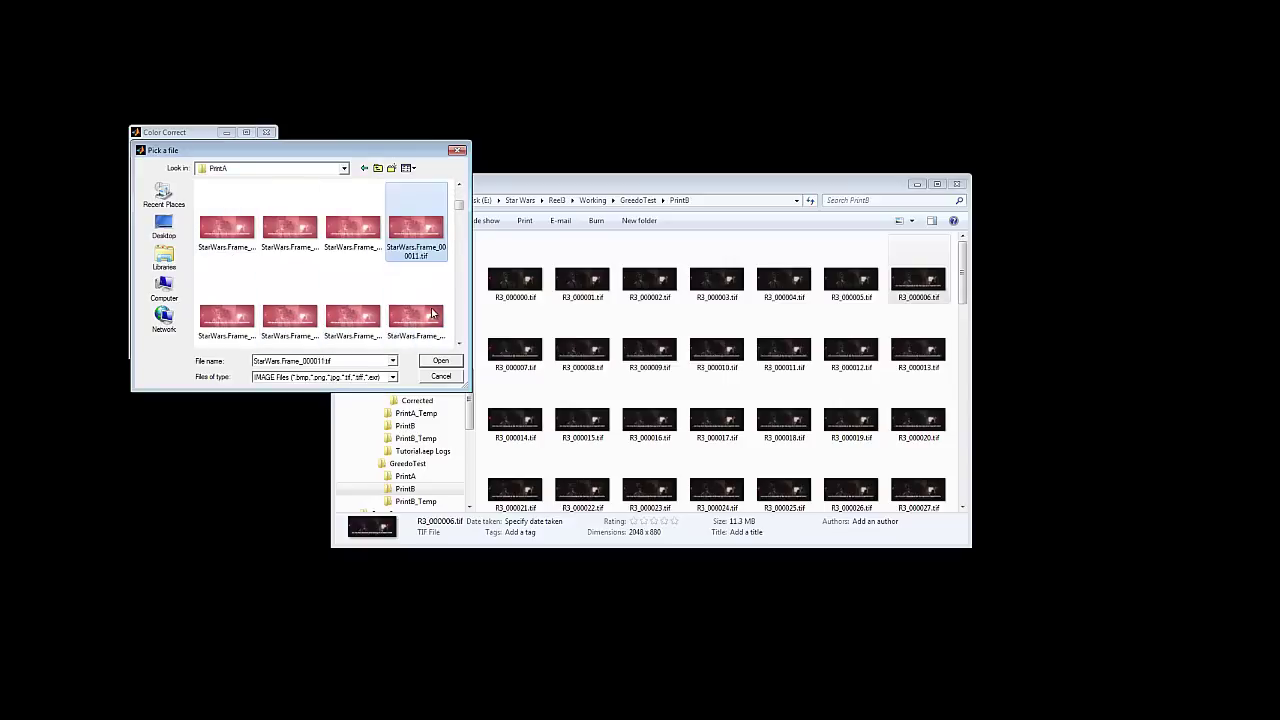
click(337, 318)
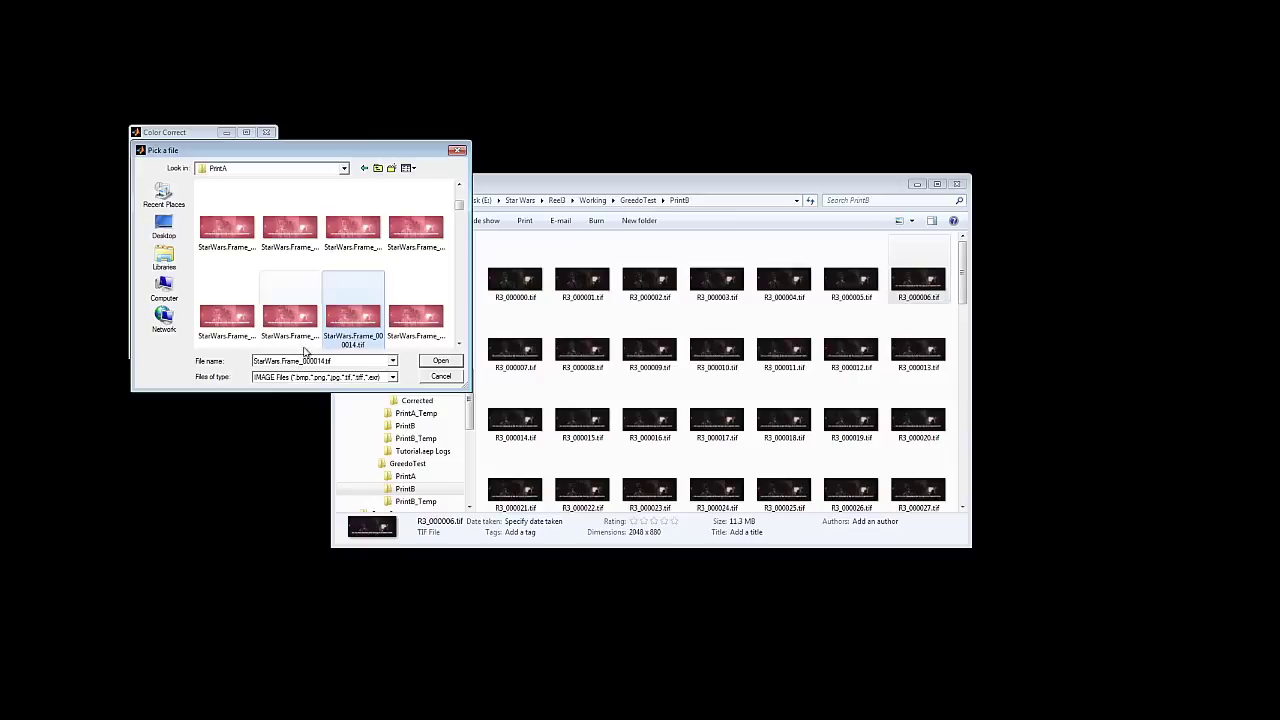
click(441, 362)
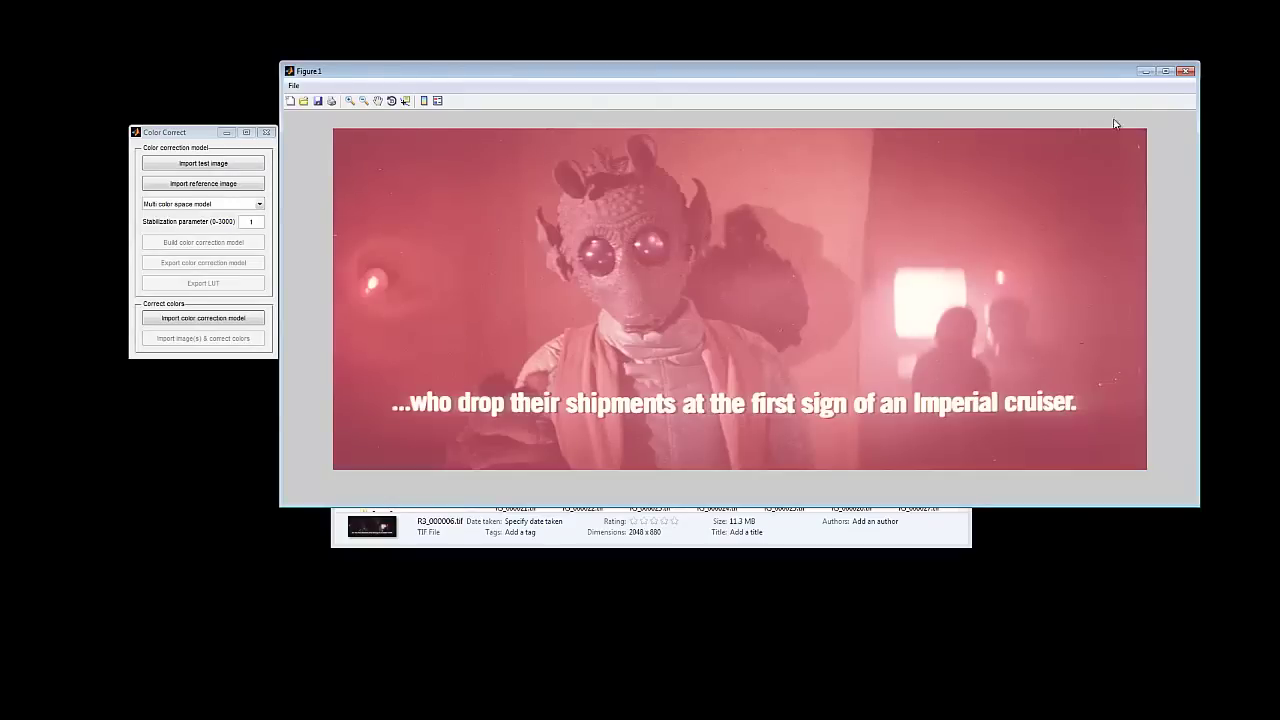
Import R3_000014.tif from GreedoTest\PrintB as the reference image.
click(1184, 72)
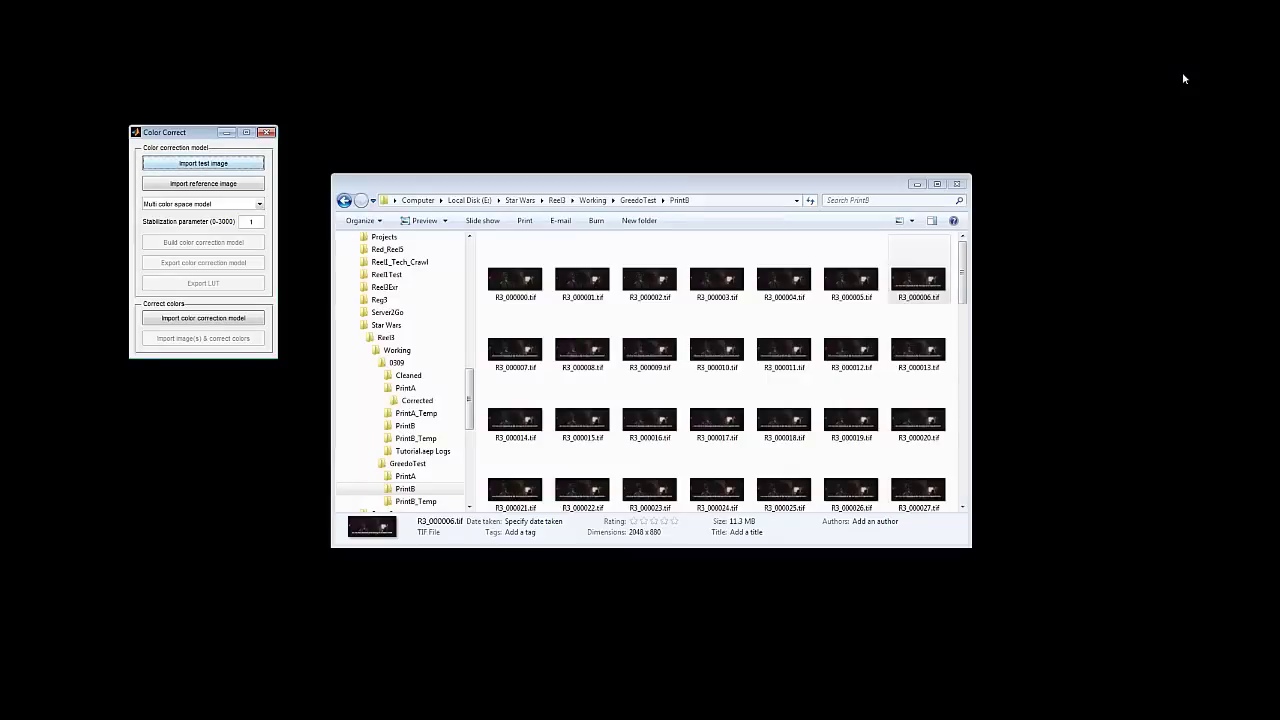
click(236, 184)
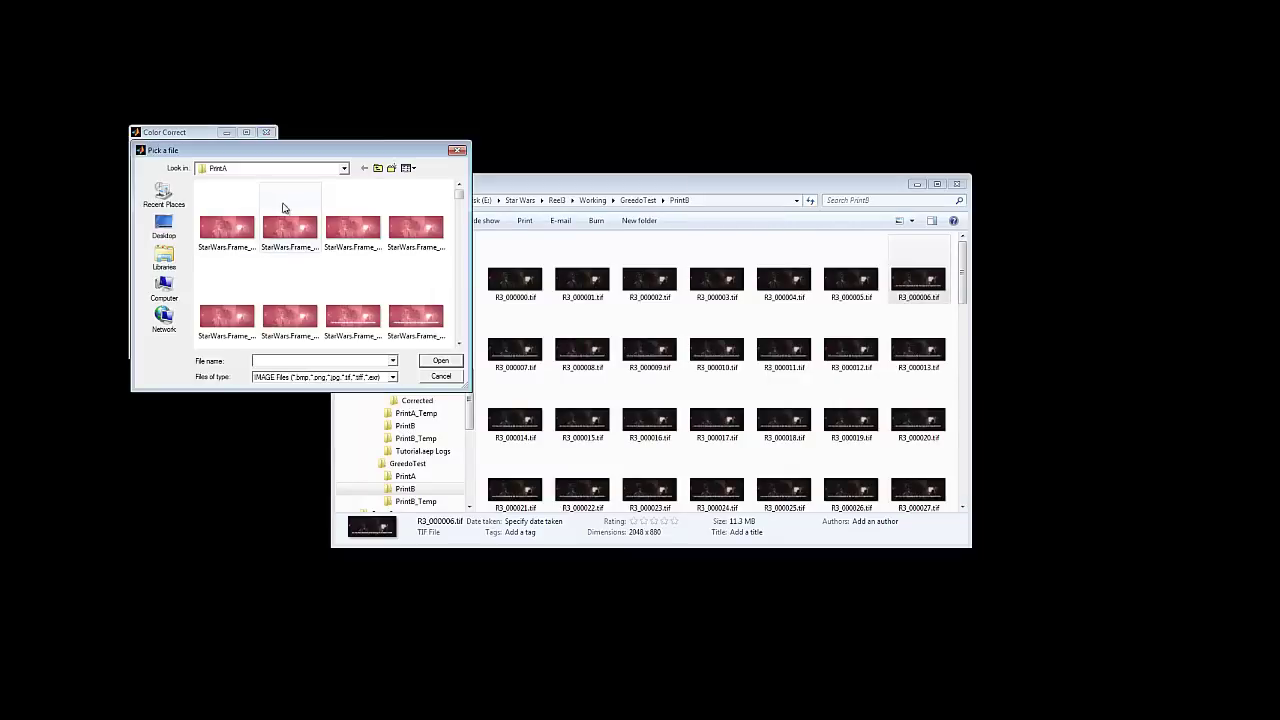
click(364, 169)
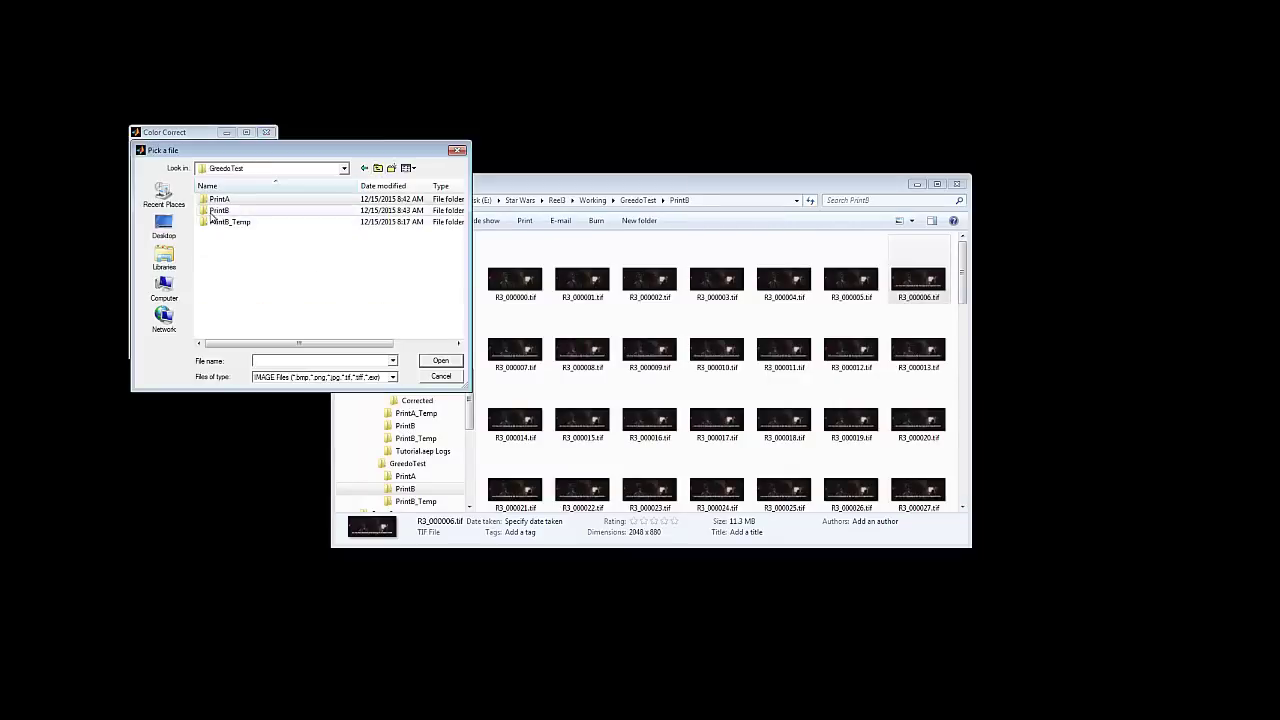
double_click(210, 214)
scroll(456, 325, down, 2)
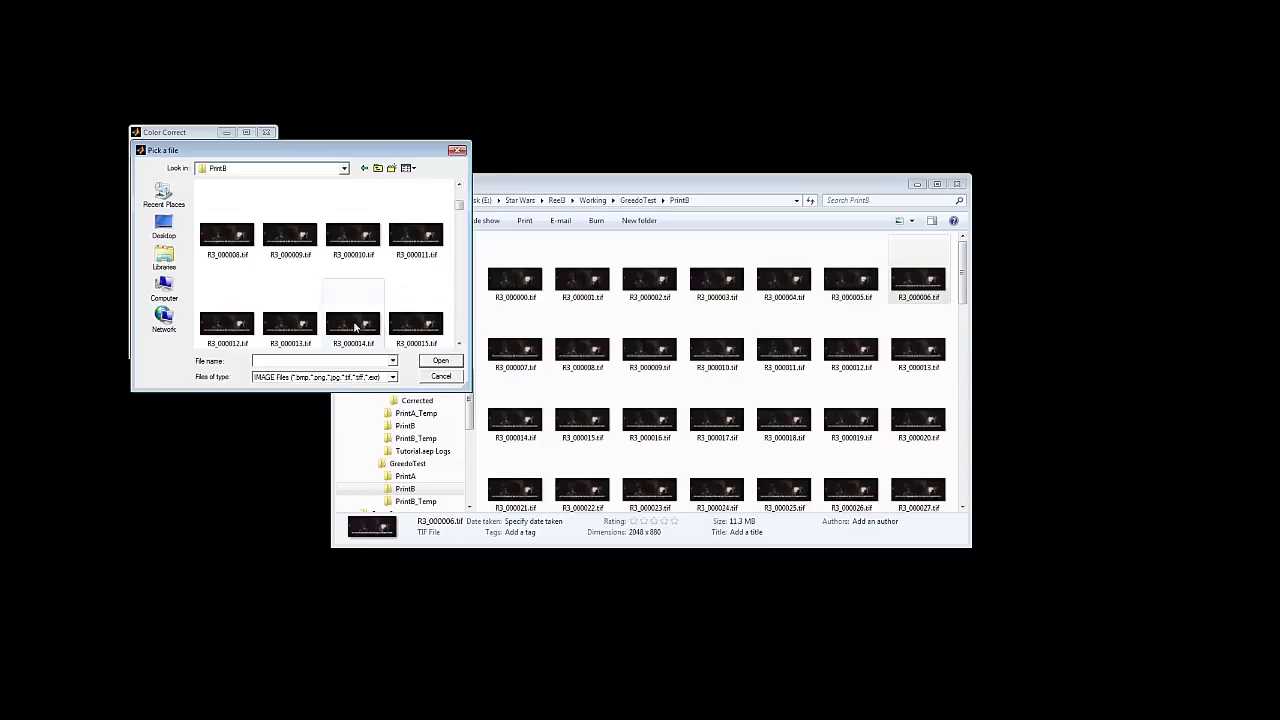
double_click(355, 327)
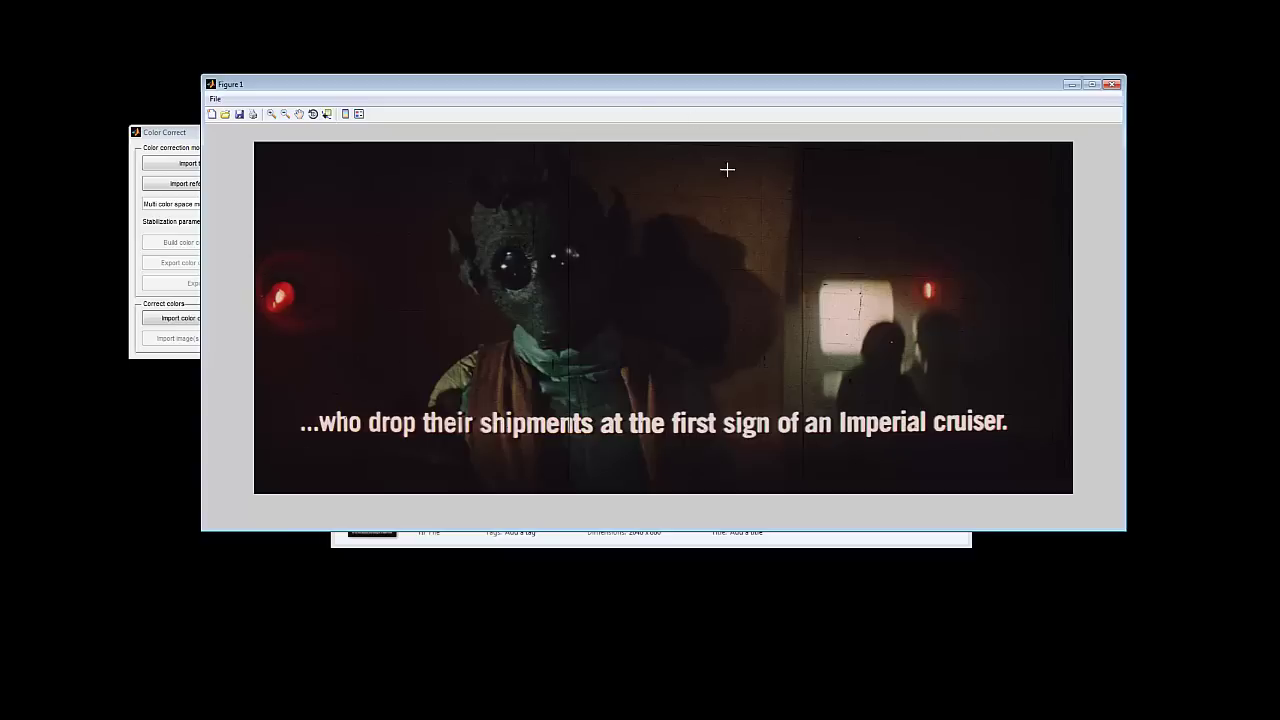
Build the color correction model from StarWars.Frame_000014 and R3_000014.
click(1113, 86)
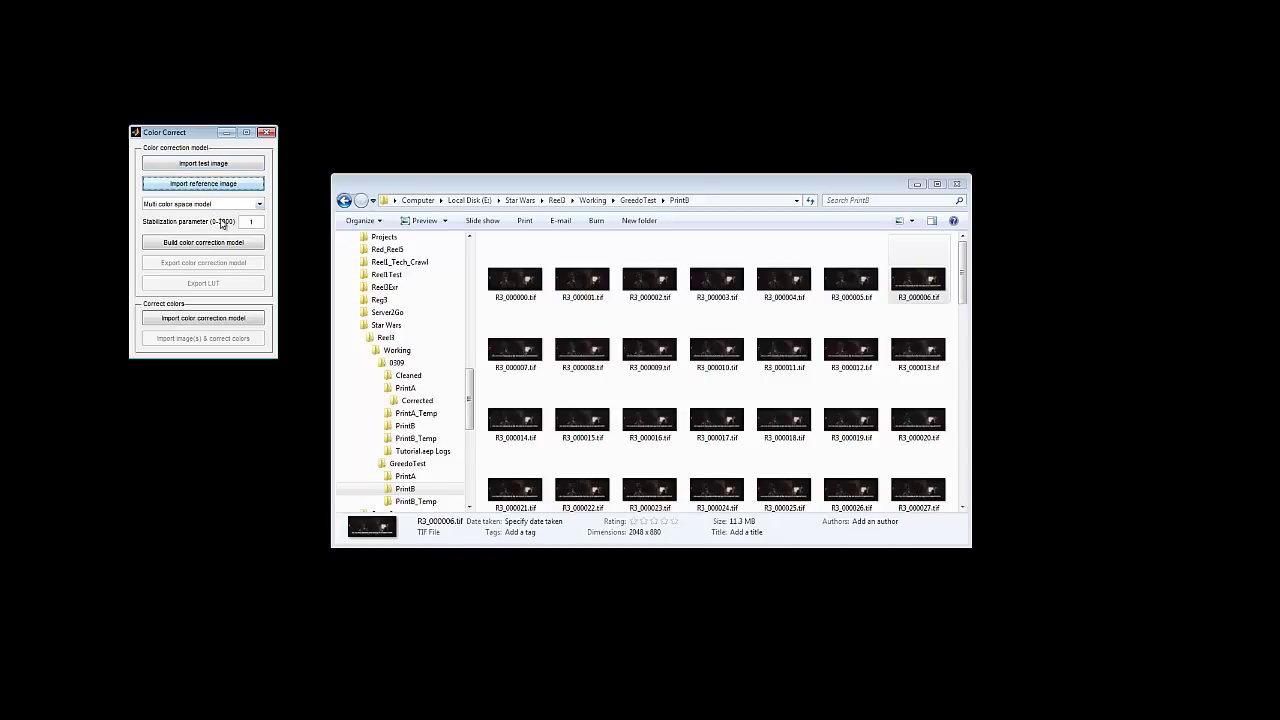
click(195, 245)
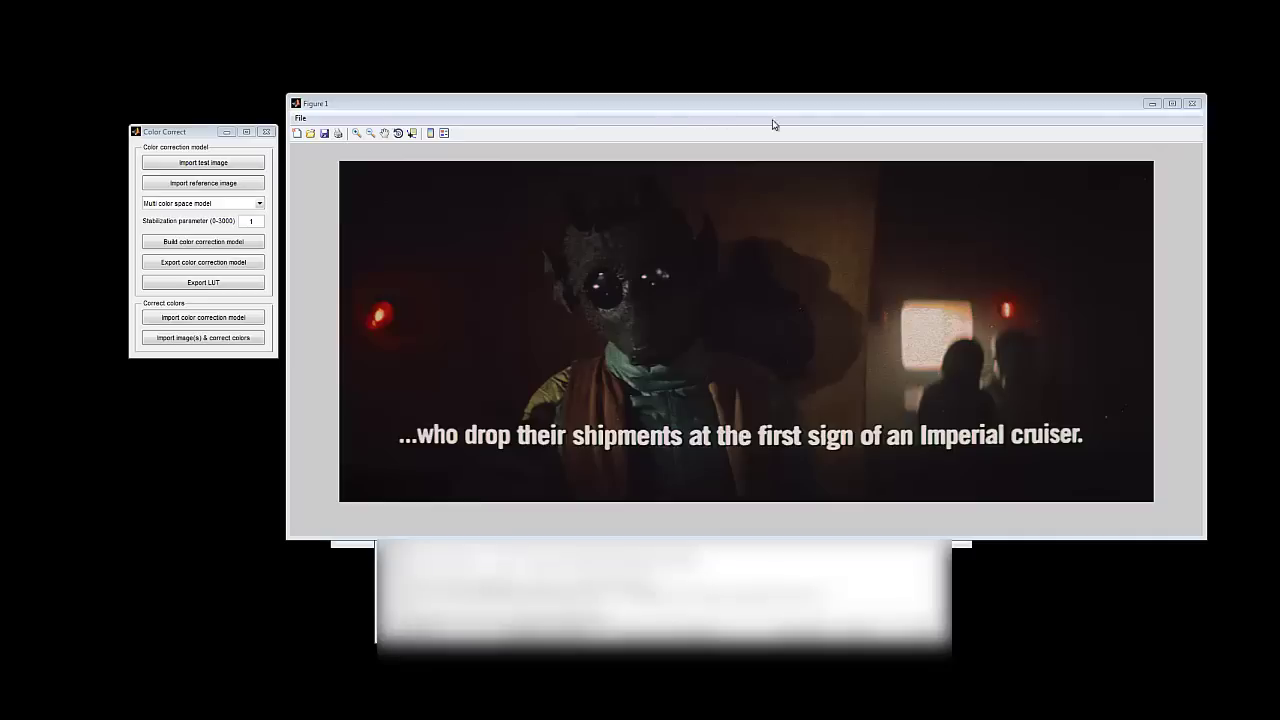
Export the color correction model as MAT-file 'model' in the GreedoTest folder.
click(1192, 104)
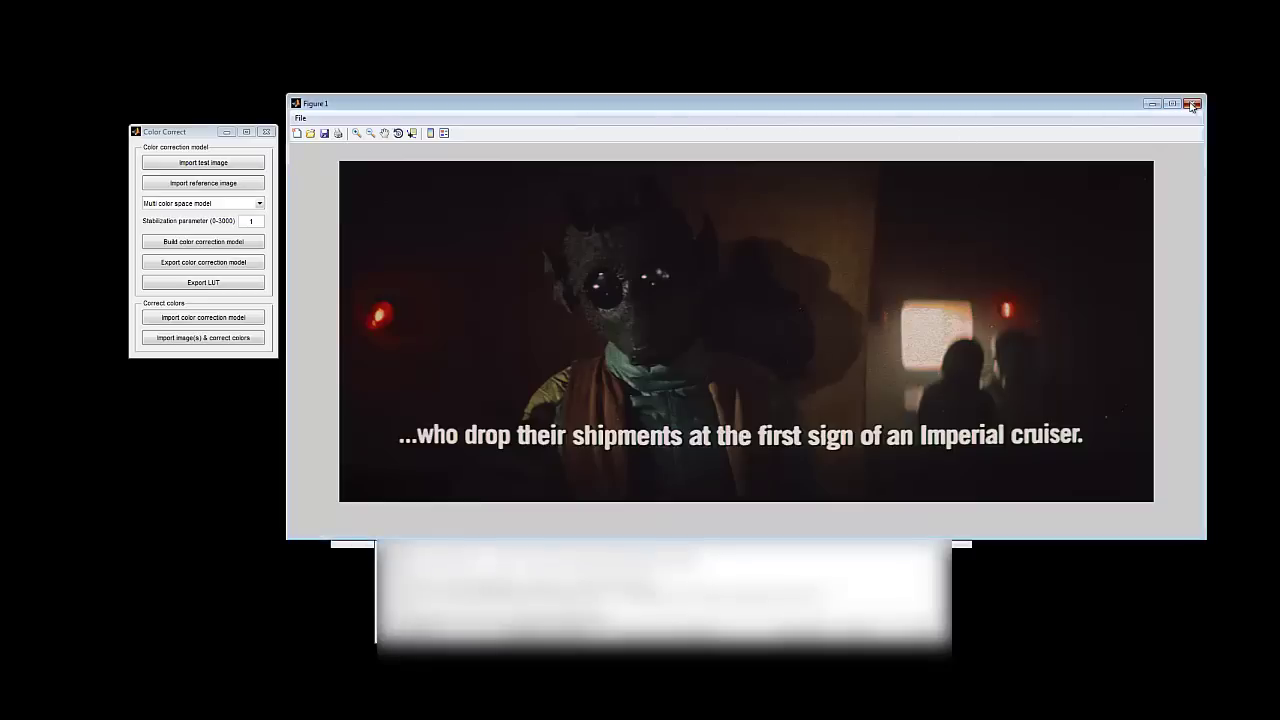
click(200, 262)
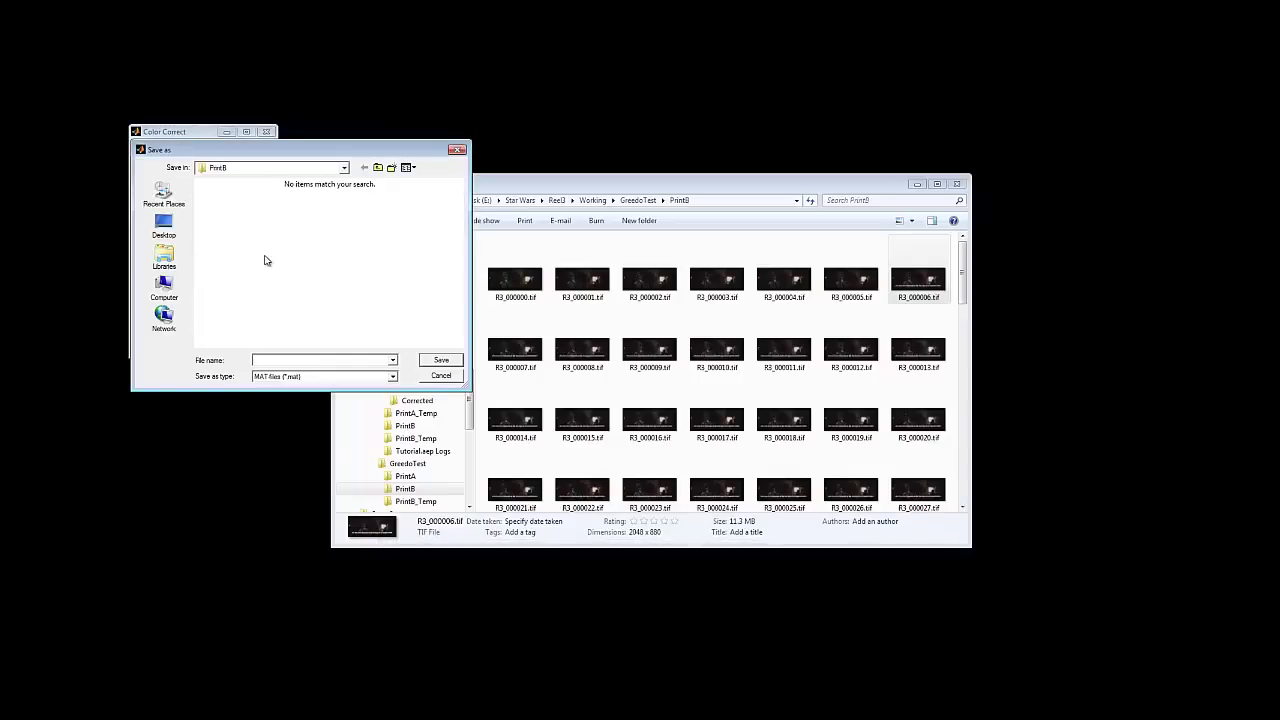
click(379, 167)
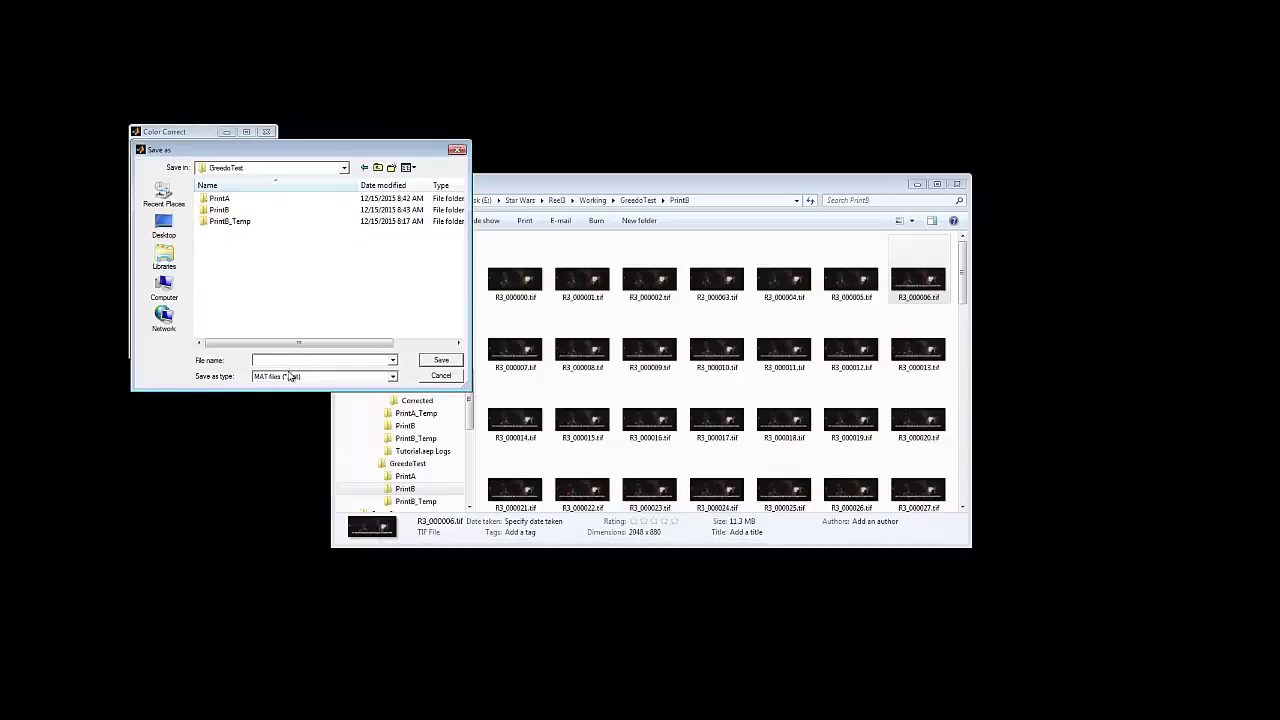
text(n)
click(440, 360)
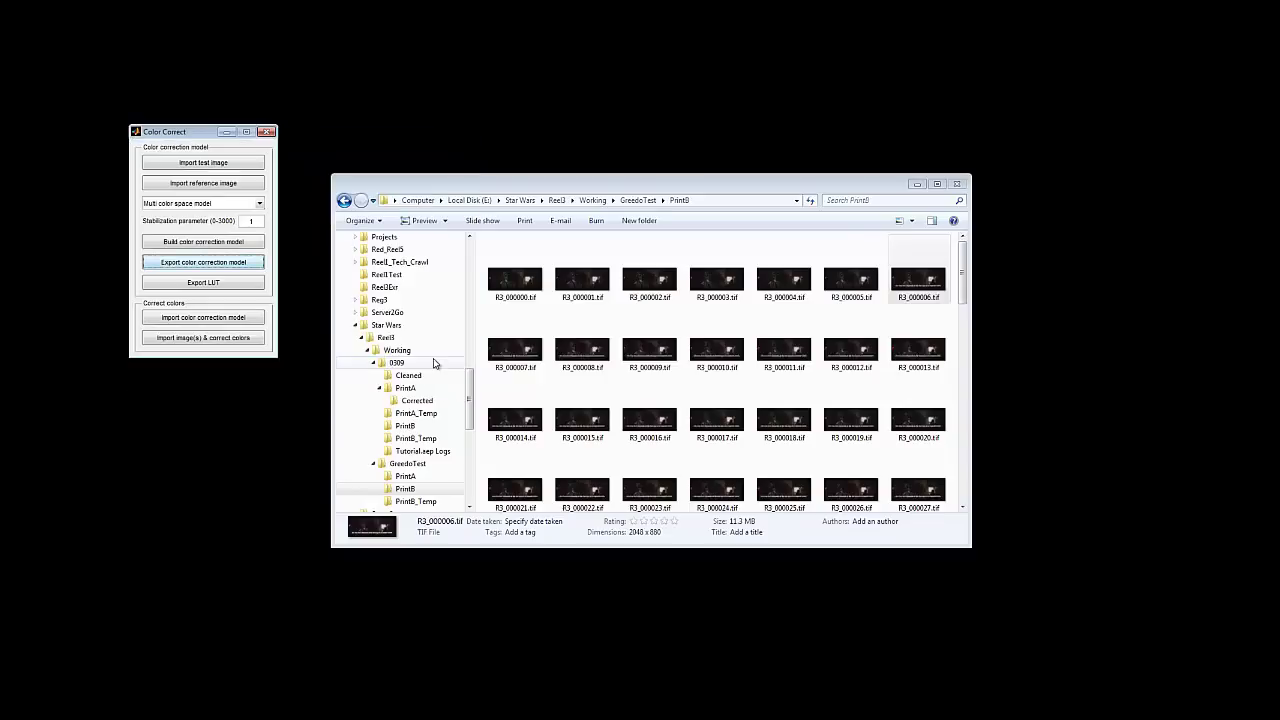
Select every StarWars.Frame TIF in PrintA, first through last, and correct them.
click(197, 340)
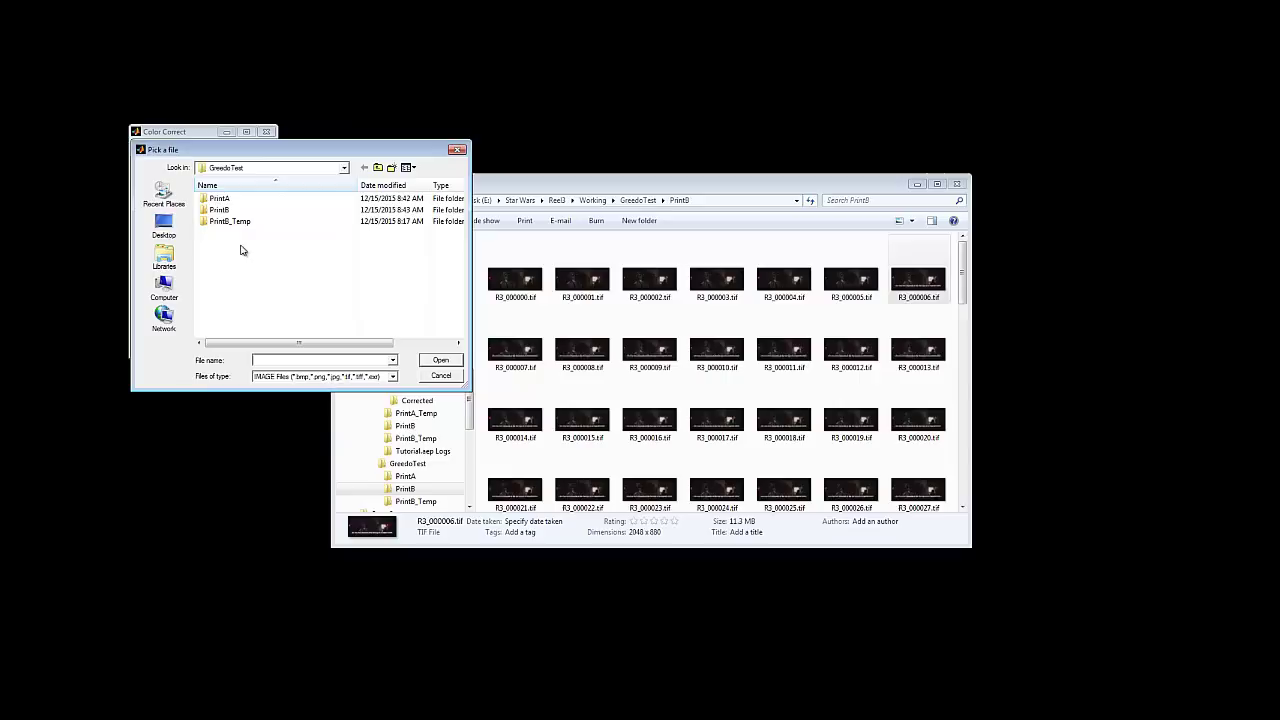
drag(242, 151, 316, 169)
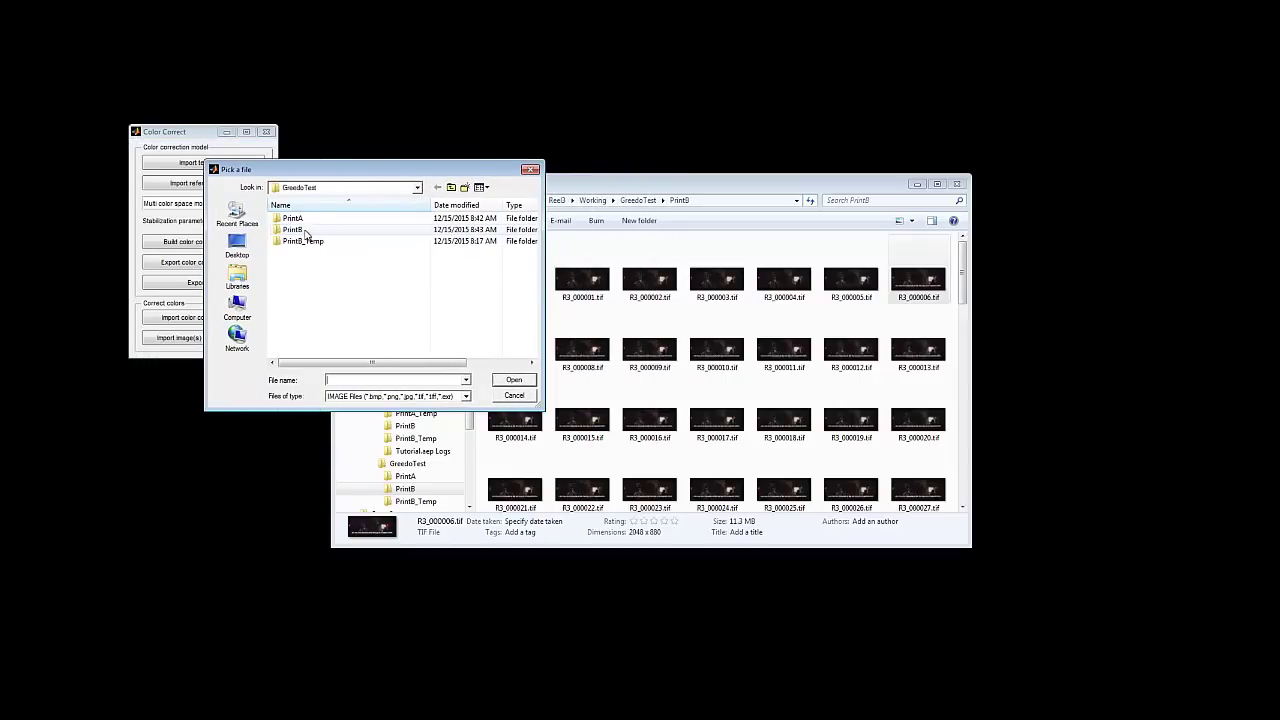
double_click(294, 218)
click(308, 252)
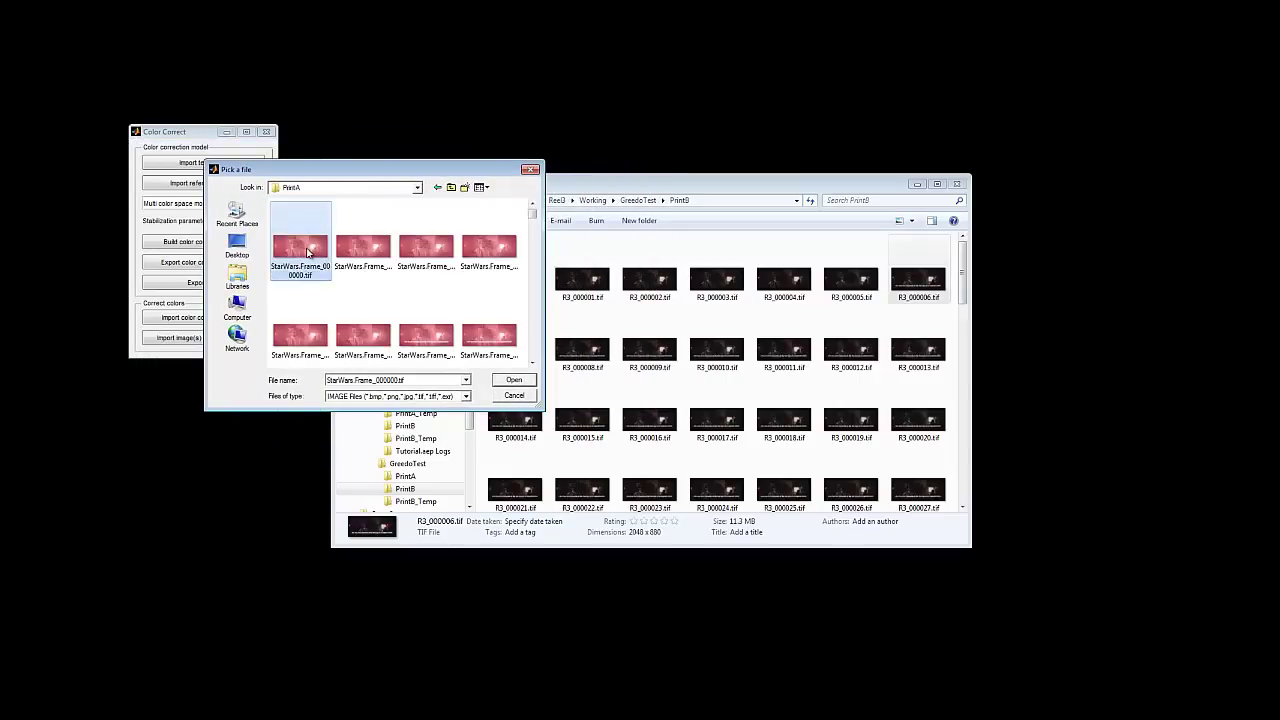
scroll(524, 266, down, 1)
scroll(524, 266, down, 1)
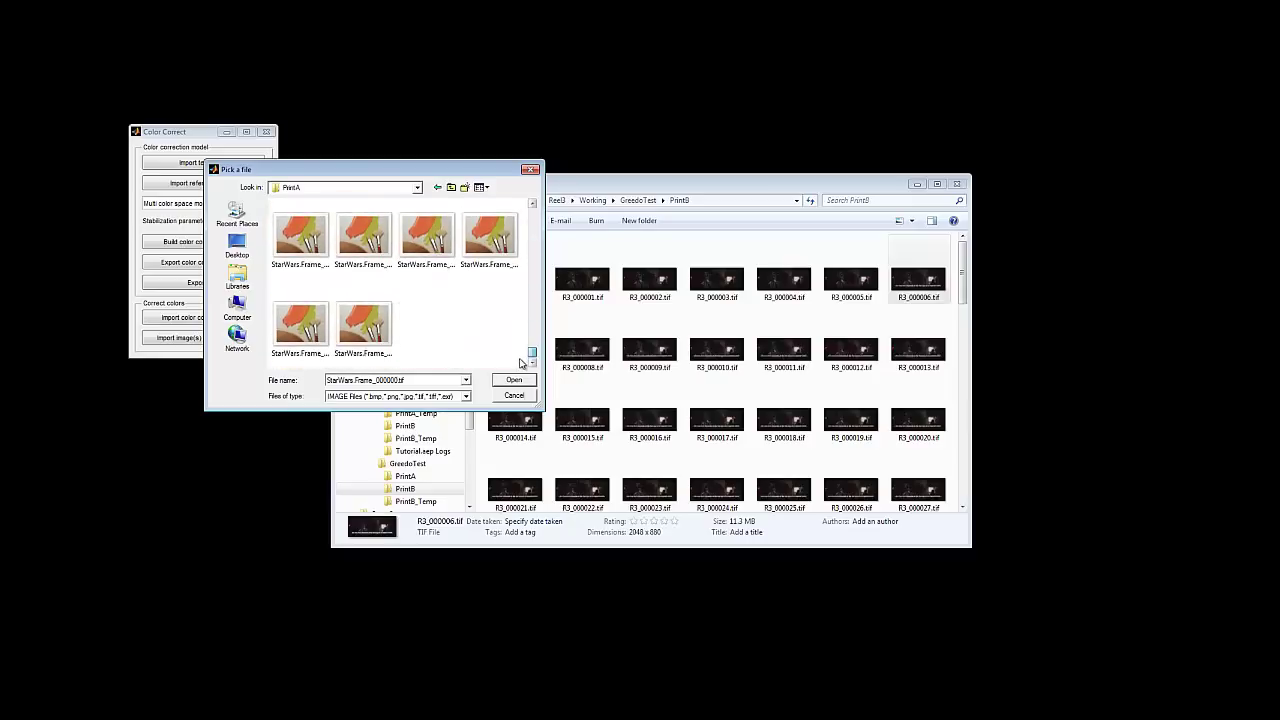
shift+click(381, 341)
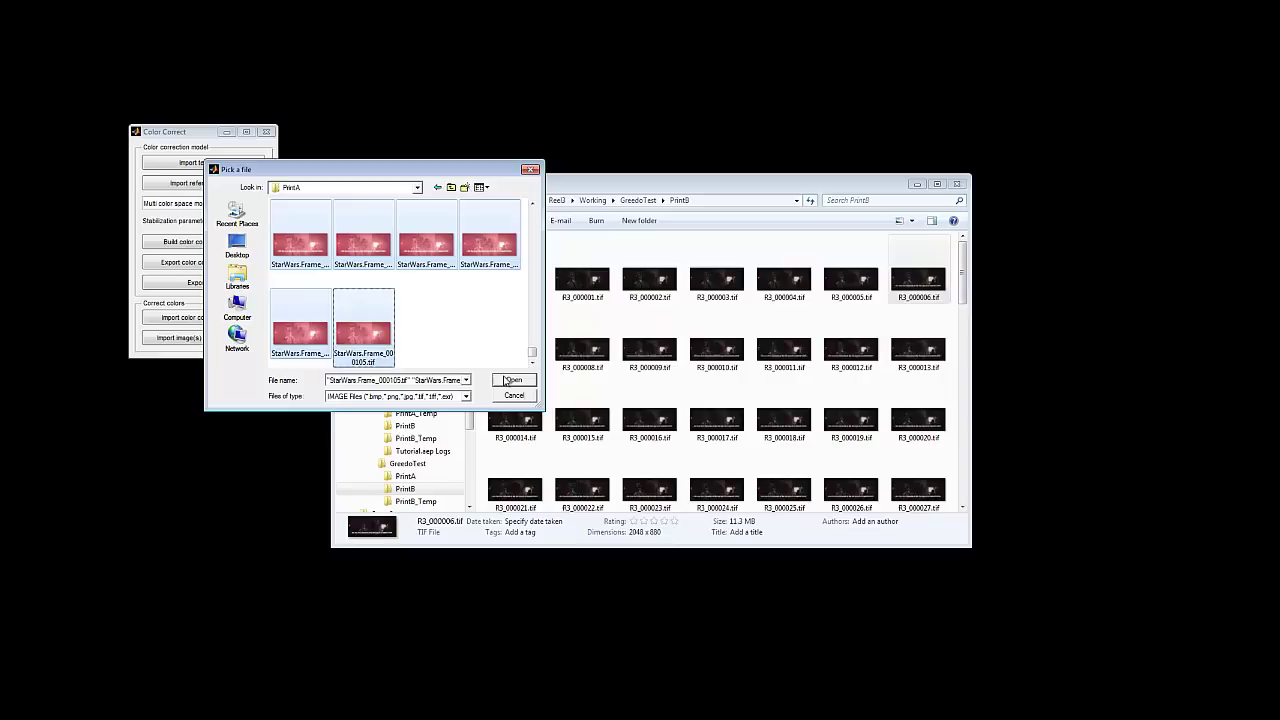
click(508, 380)
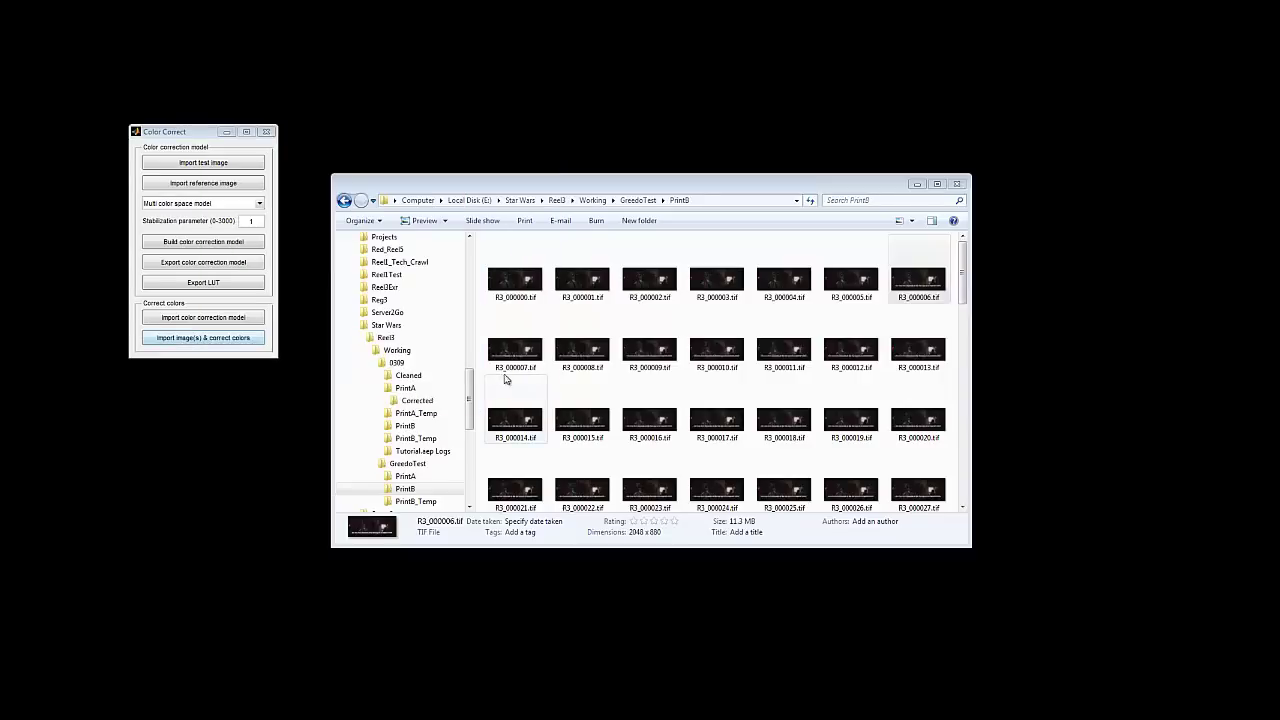
Open StarWars.Frame_000000.tif from GreedoTest\PrintA\Corrected in Photo Viewer.
click(639, 201)
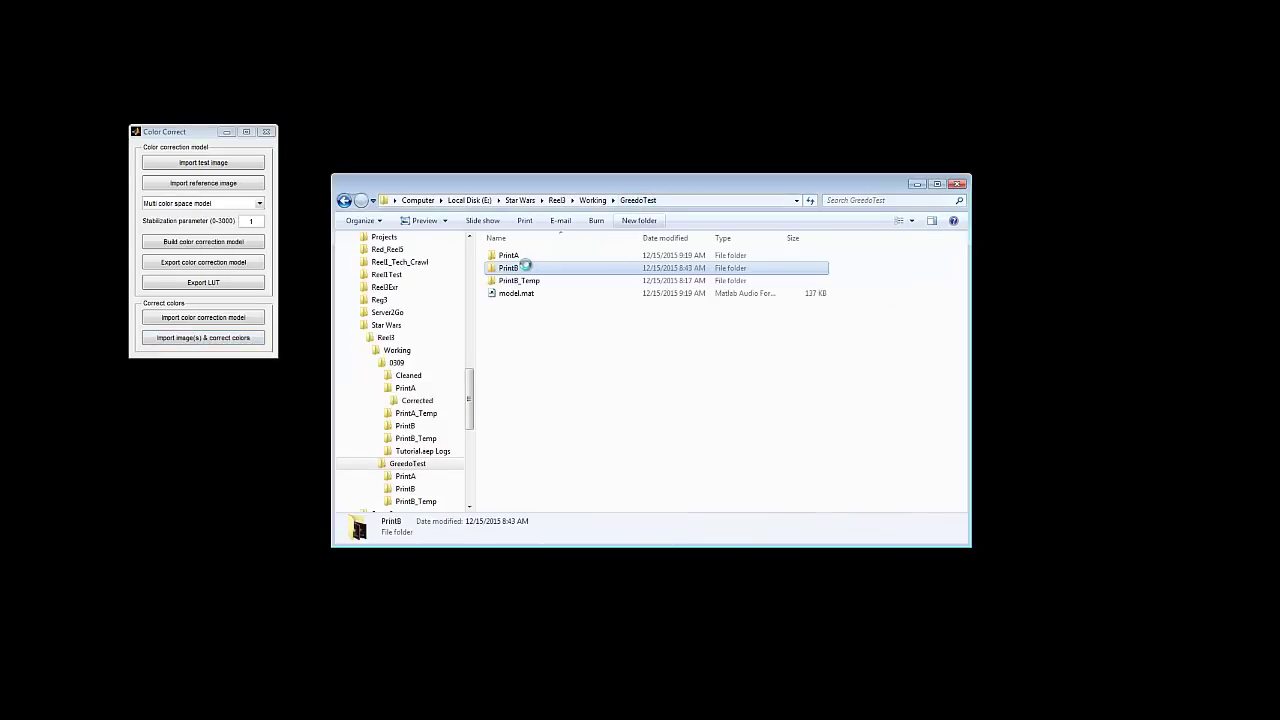
double_click(522, 257)
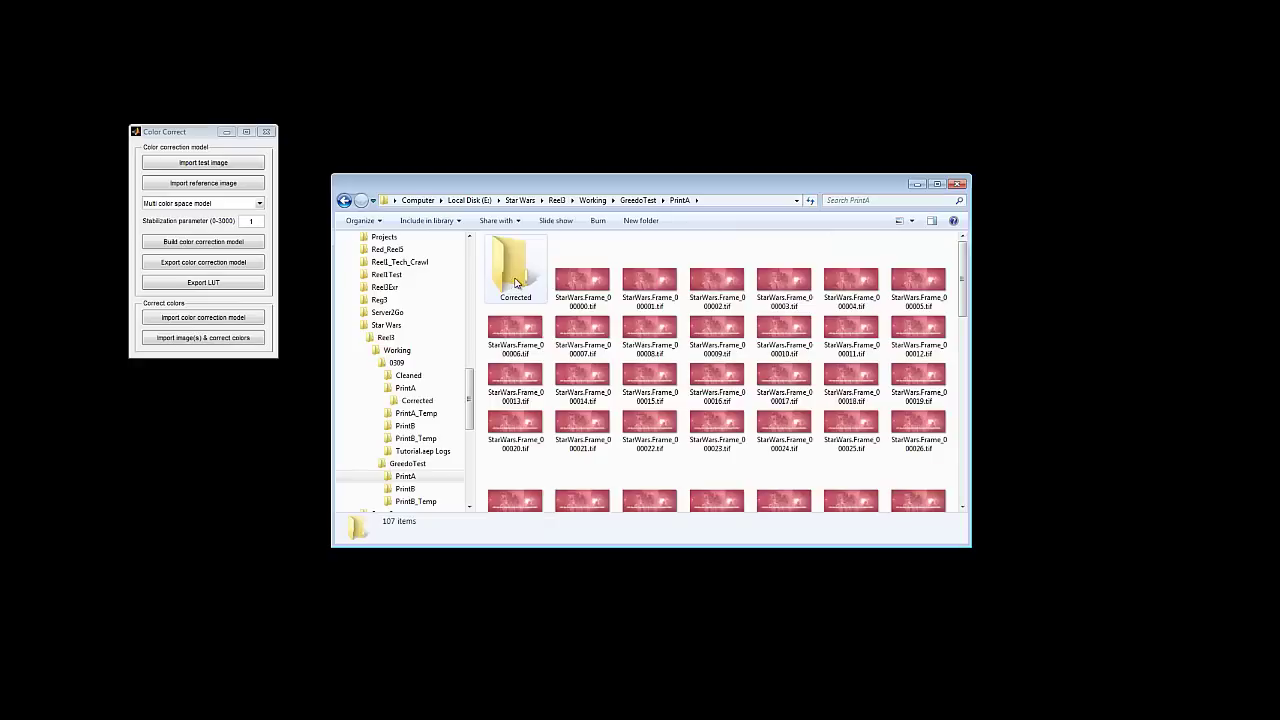
double_click(515, 283)
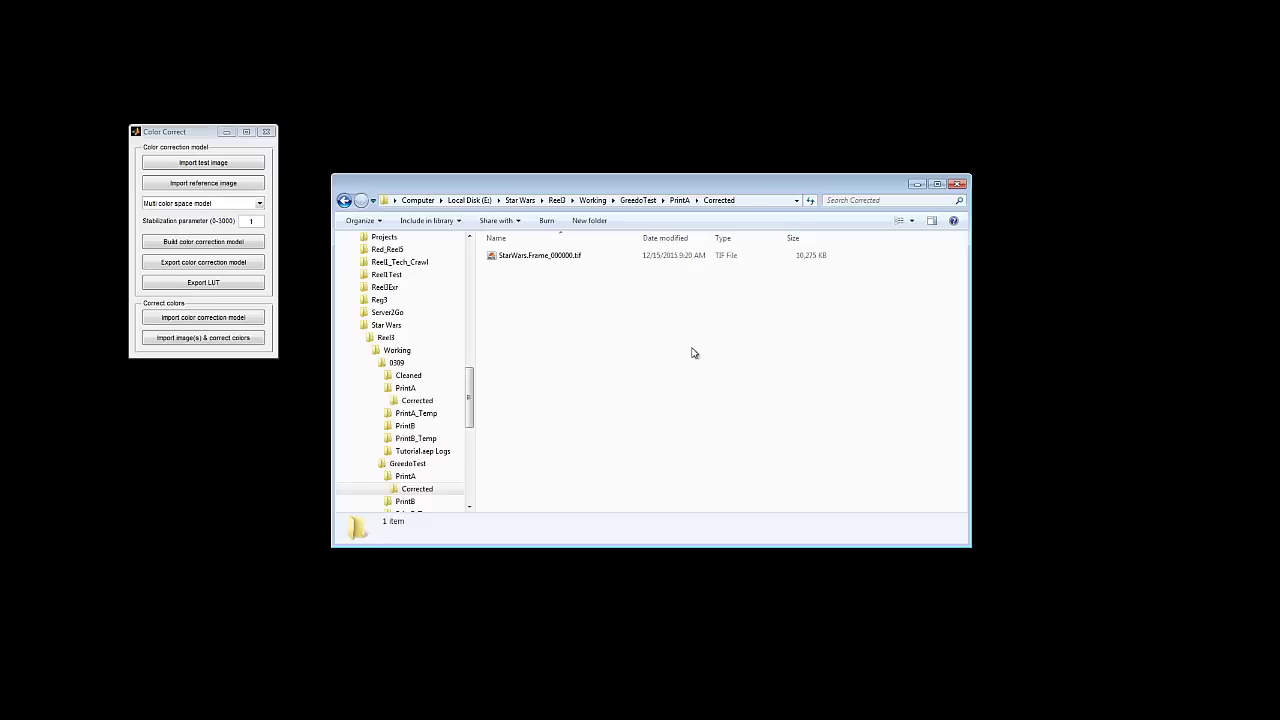
click(548, 258)
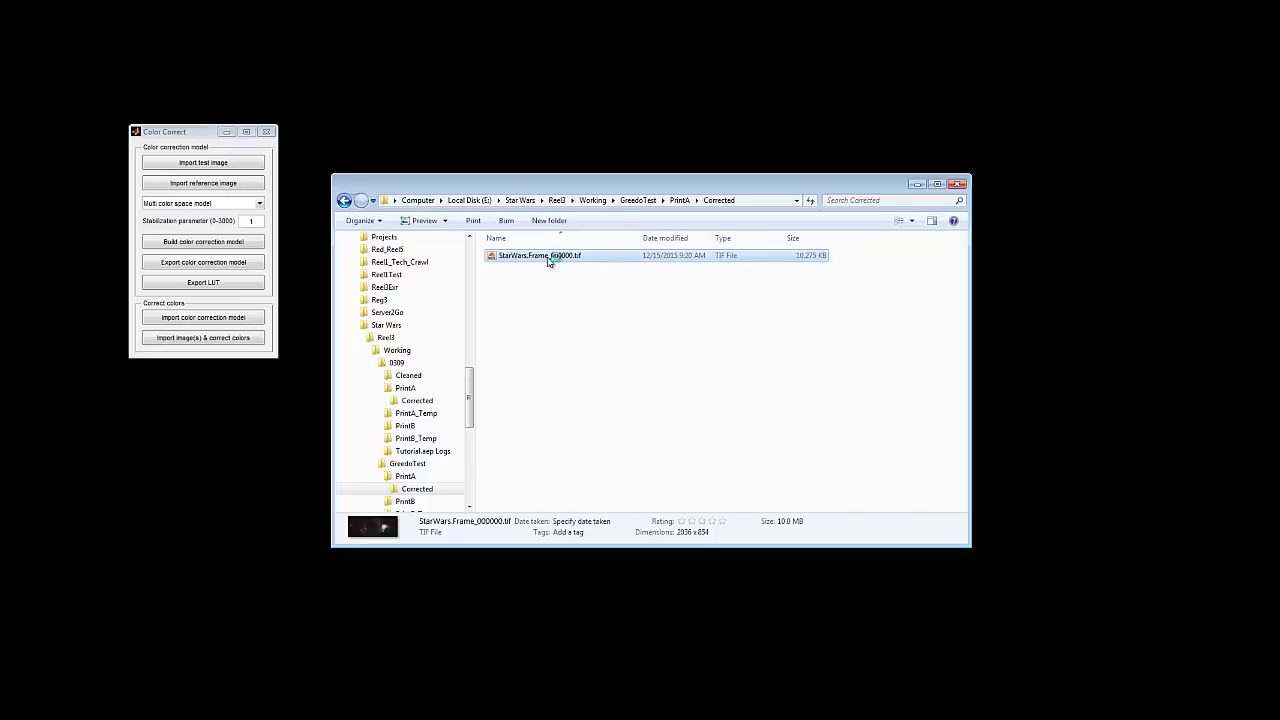
double_click(548, 258)
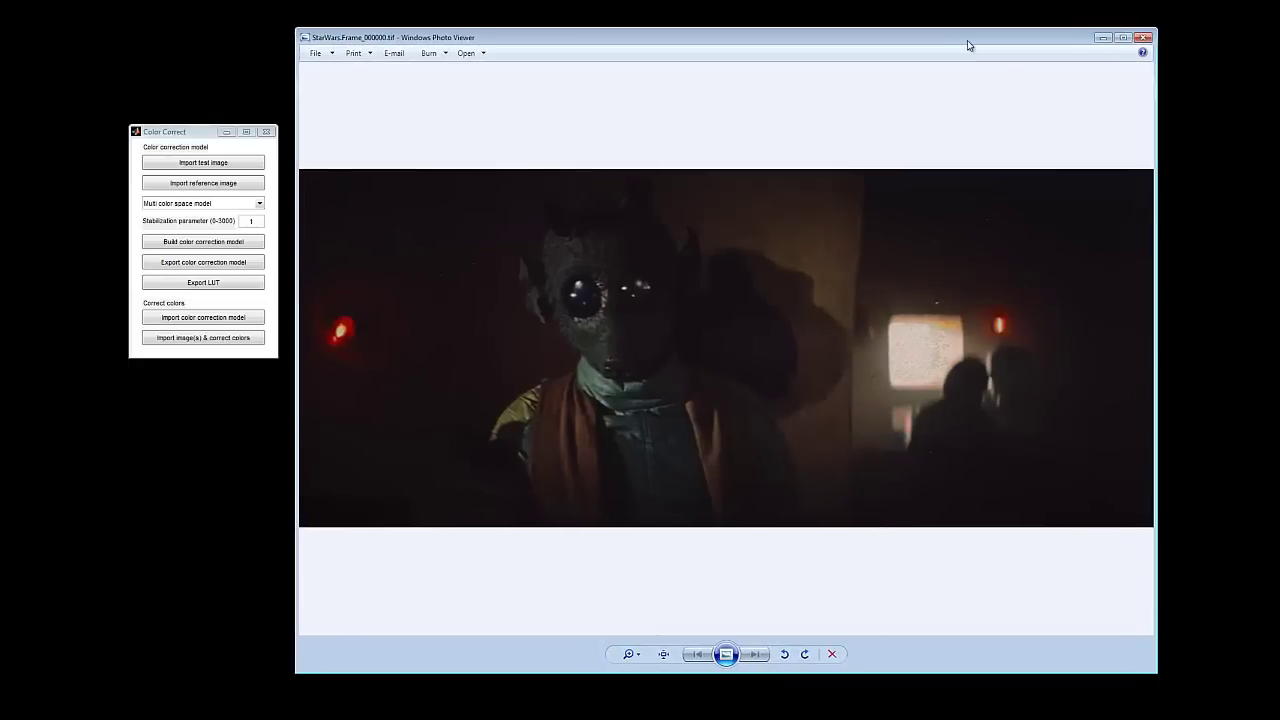
Open PrintB's R3_000000.tif in a second viewer beside the corrected frame.
drag(727, 47, 940, 44)
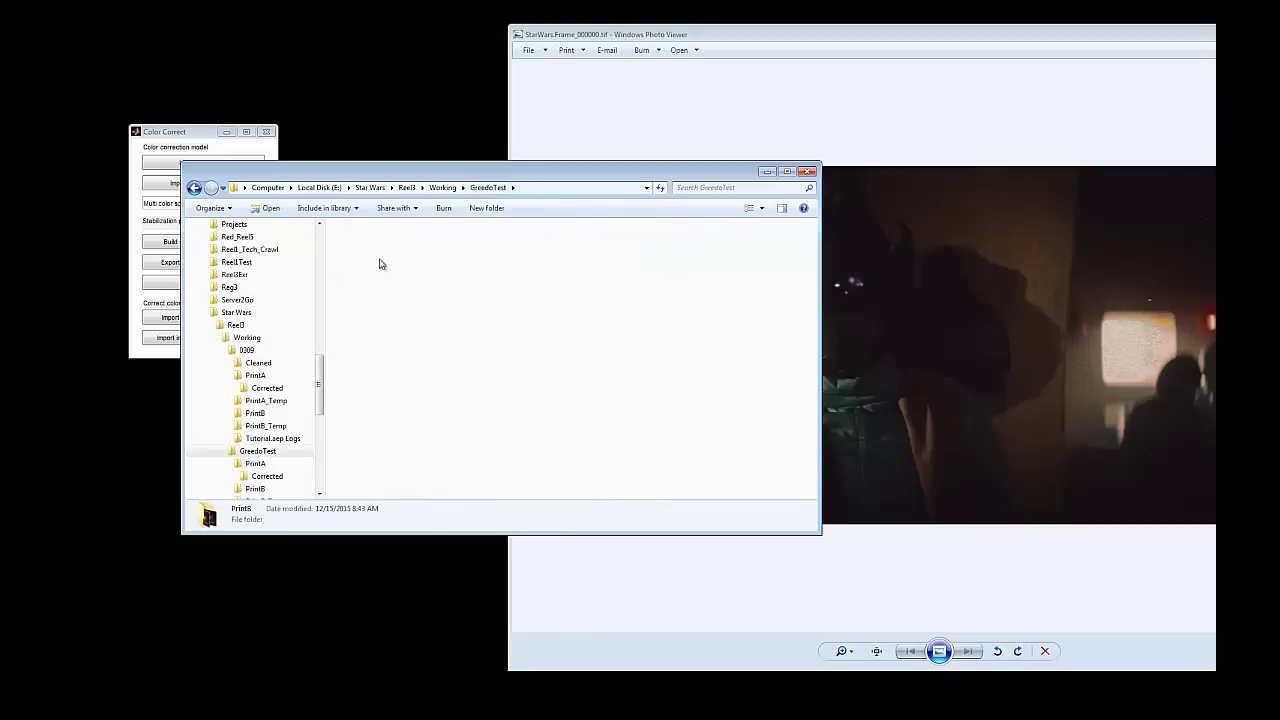
double_click(369, 246)
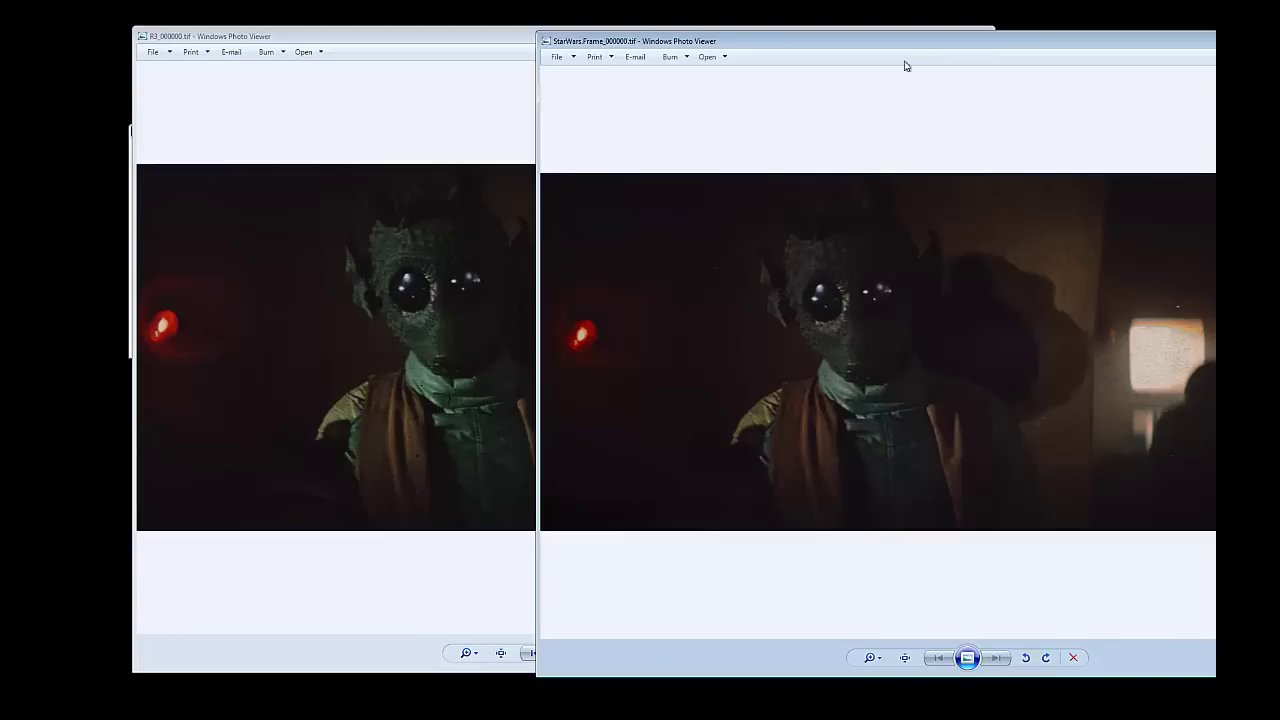
Open the original red StarWars.Frame_000000.tif from the PrintA folder in Photo Viewer.
click(502, 46)
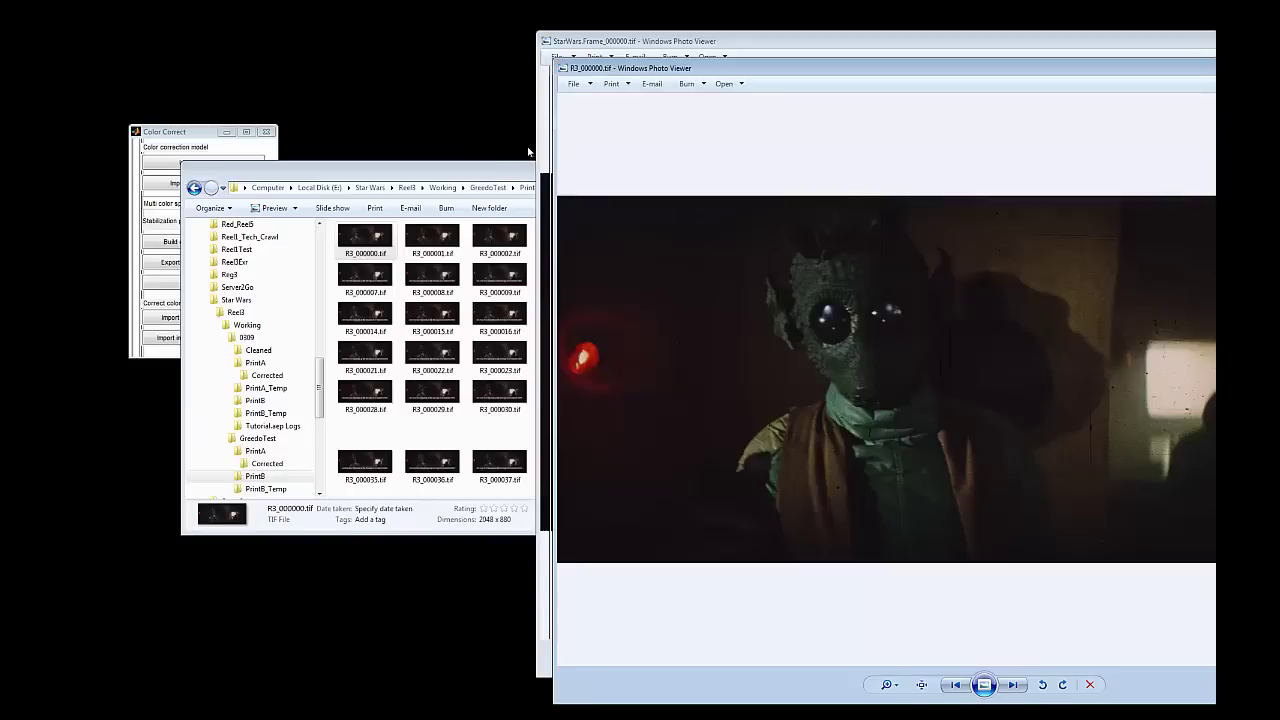
click(488, 187)
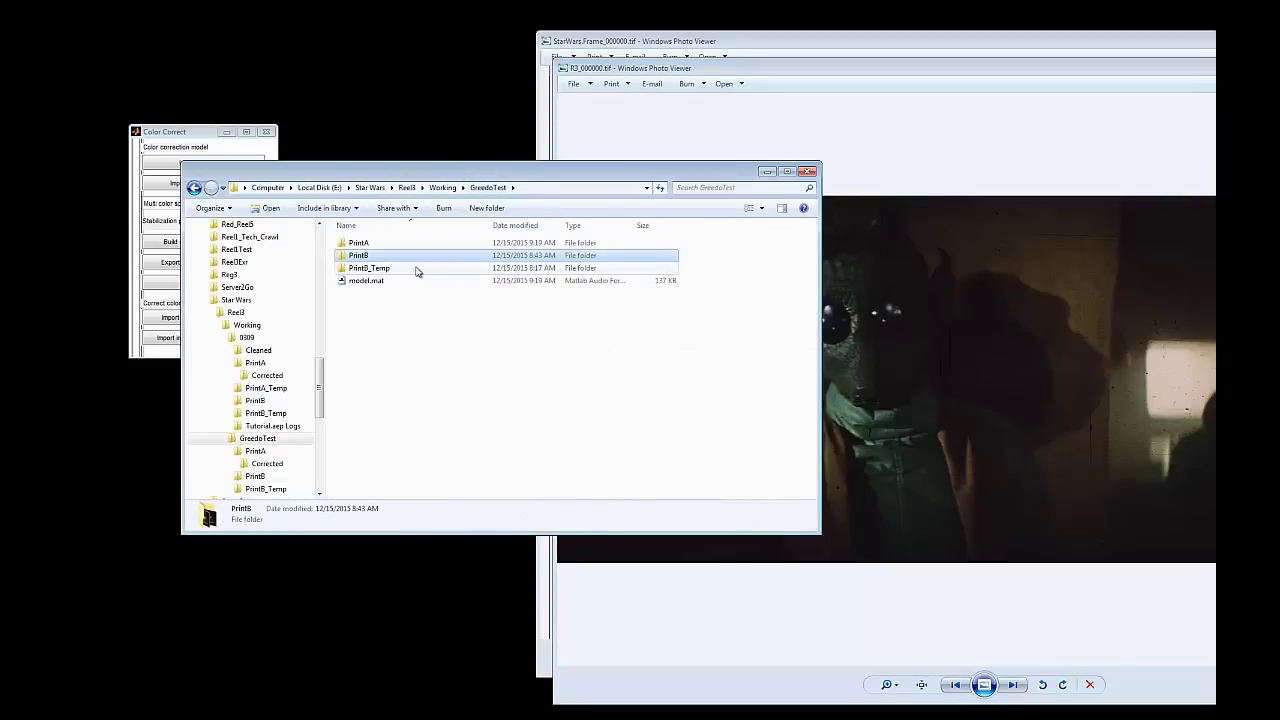
click(362, 244)
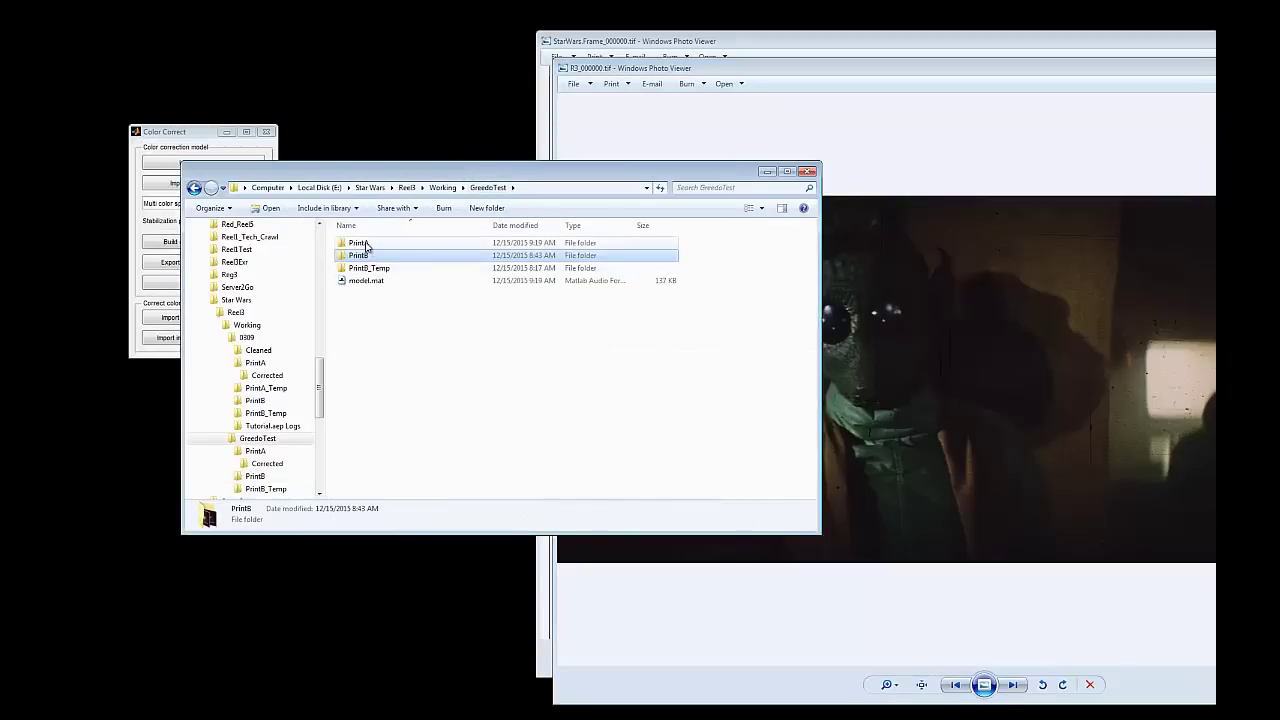
double_click(365, 247)
double_click(434, 273)
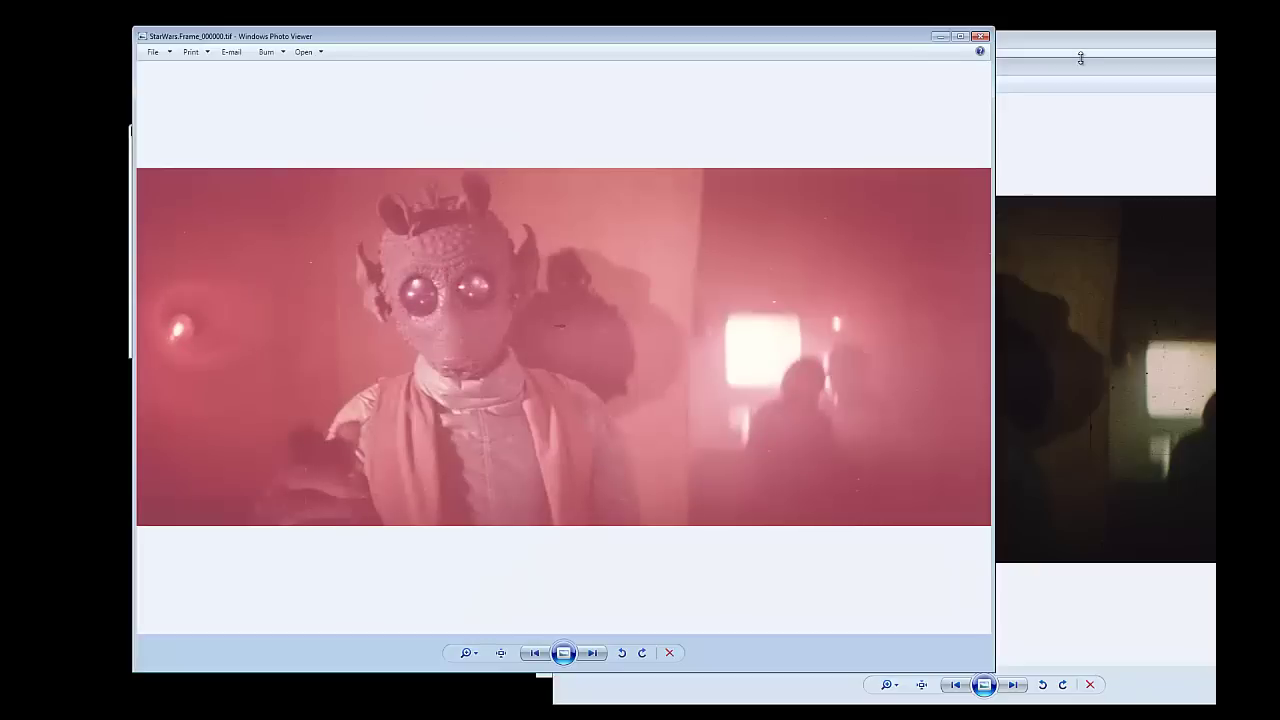
Arrange the original, corrected and R3_000000.tif viewers side by side, then close the corrected one.
click(1080, 70)
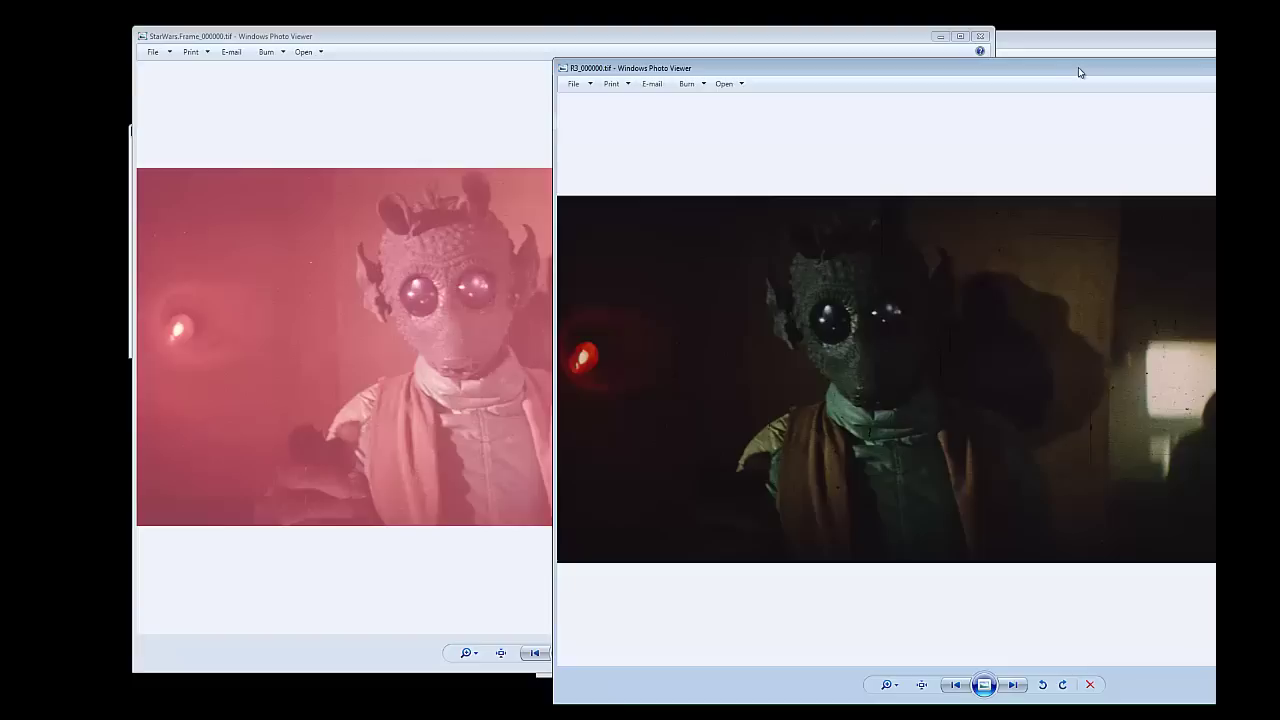
drag(1078, 67, 1279, 89)
click(1151, 58)
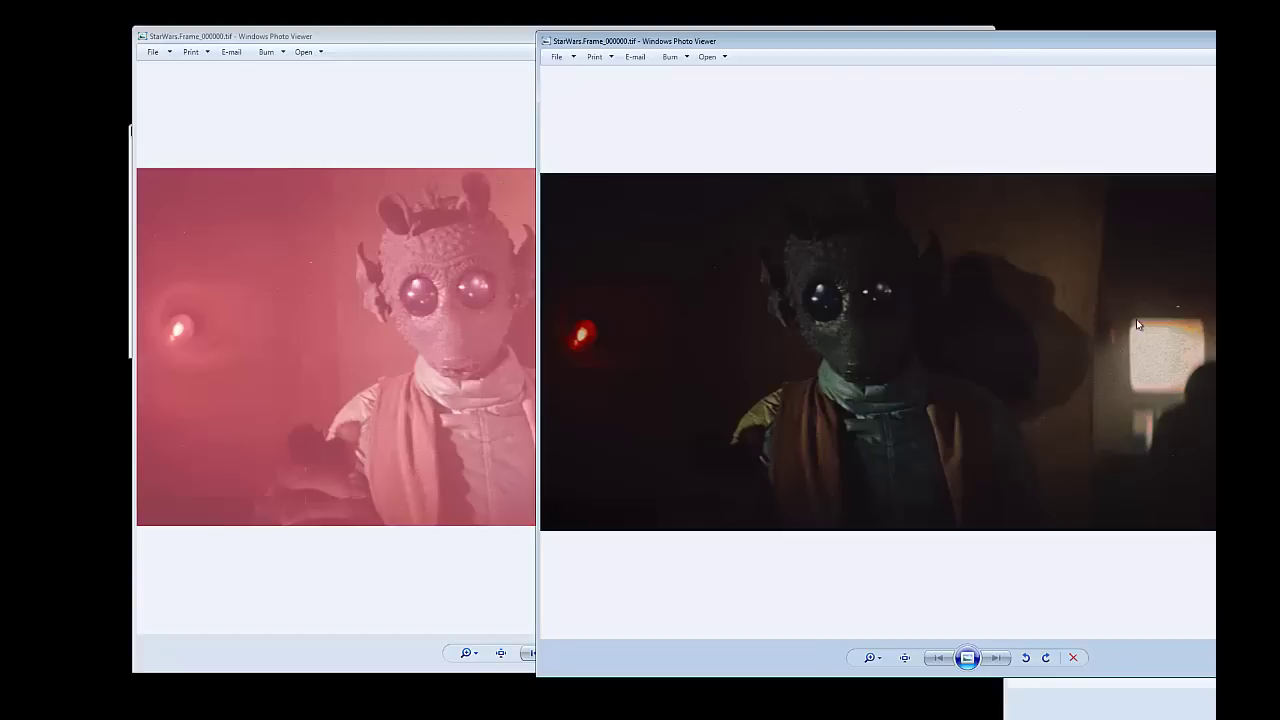
click(478, 44)
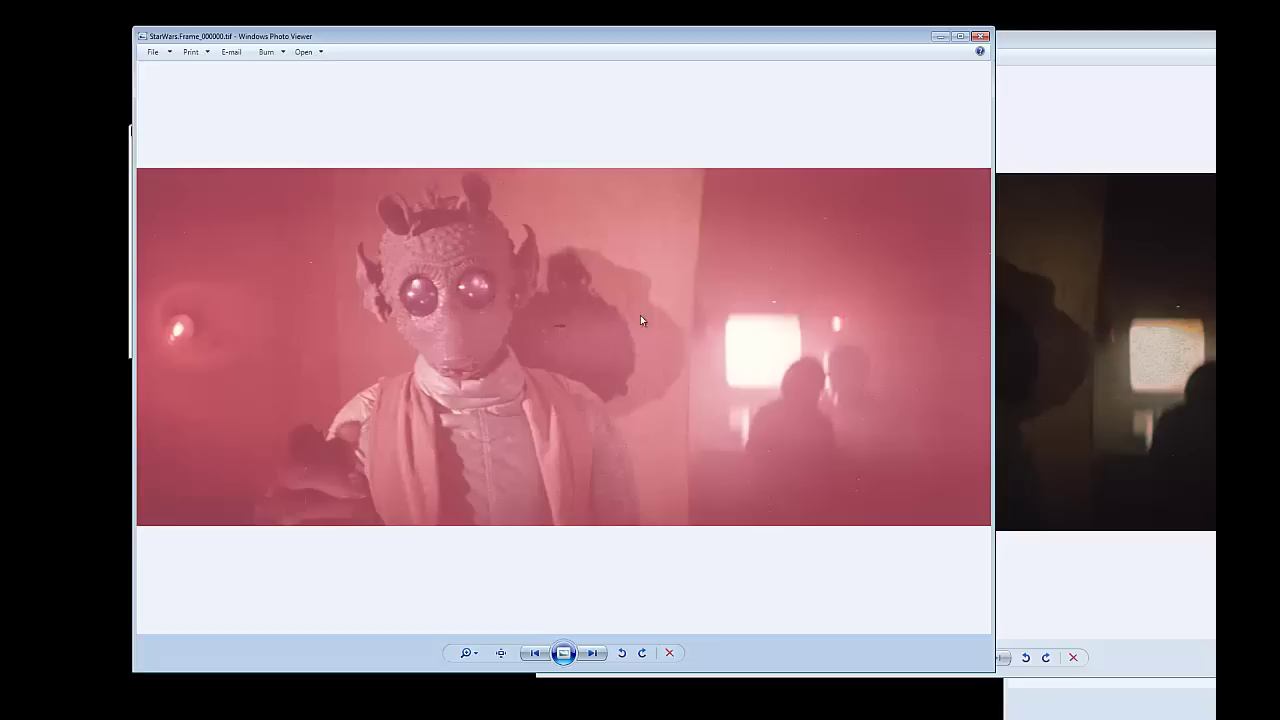
drag(1048, 47, 941, 56)
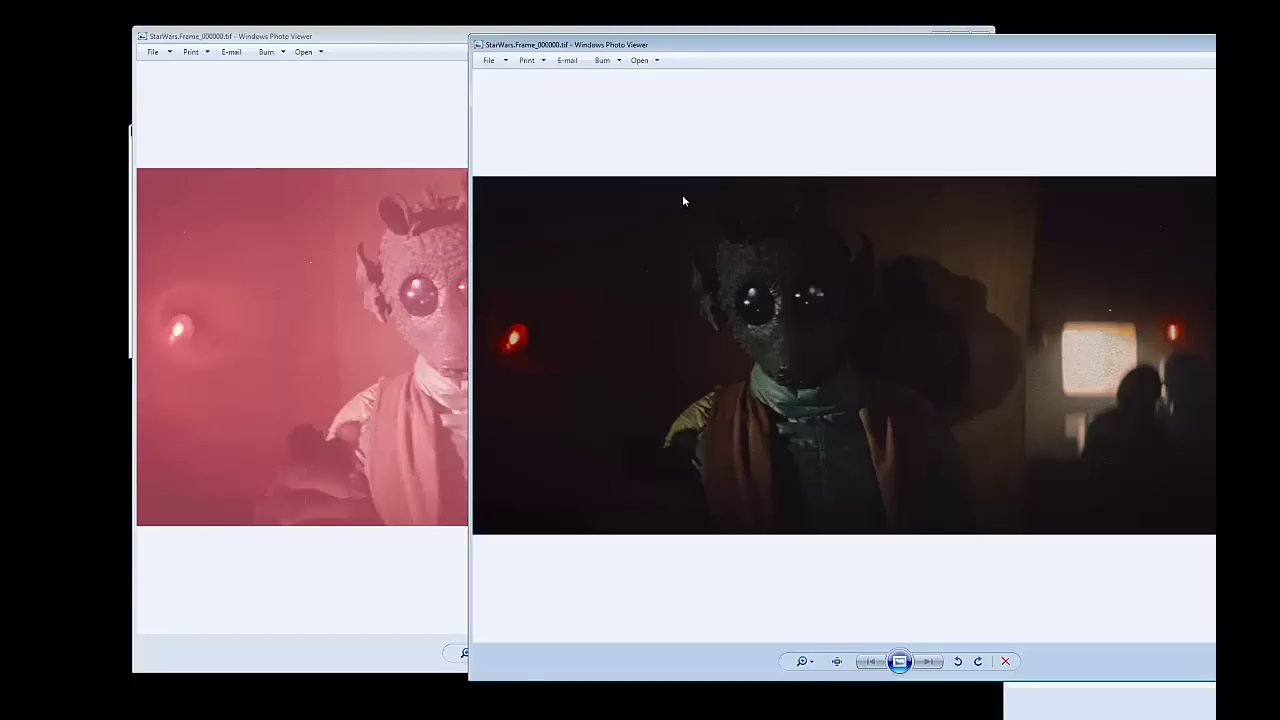
drag(769, 47, 496, 351)
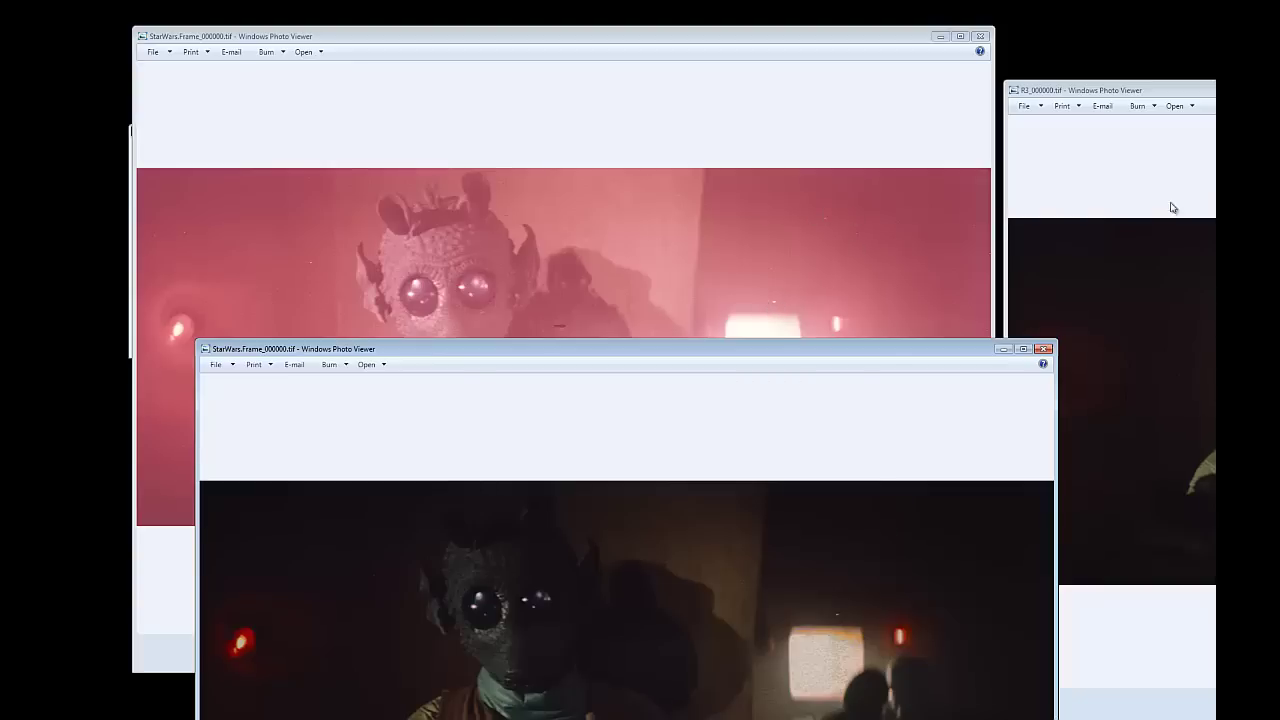
drag(1110, 90, 651, 106)
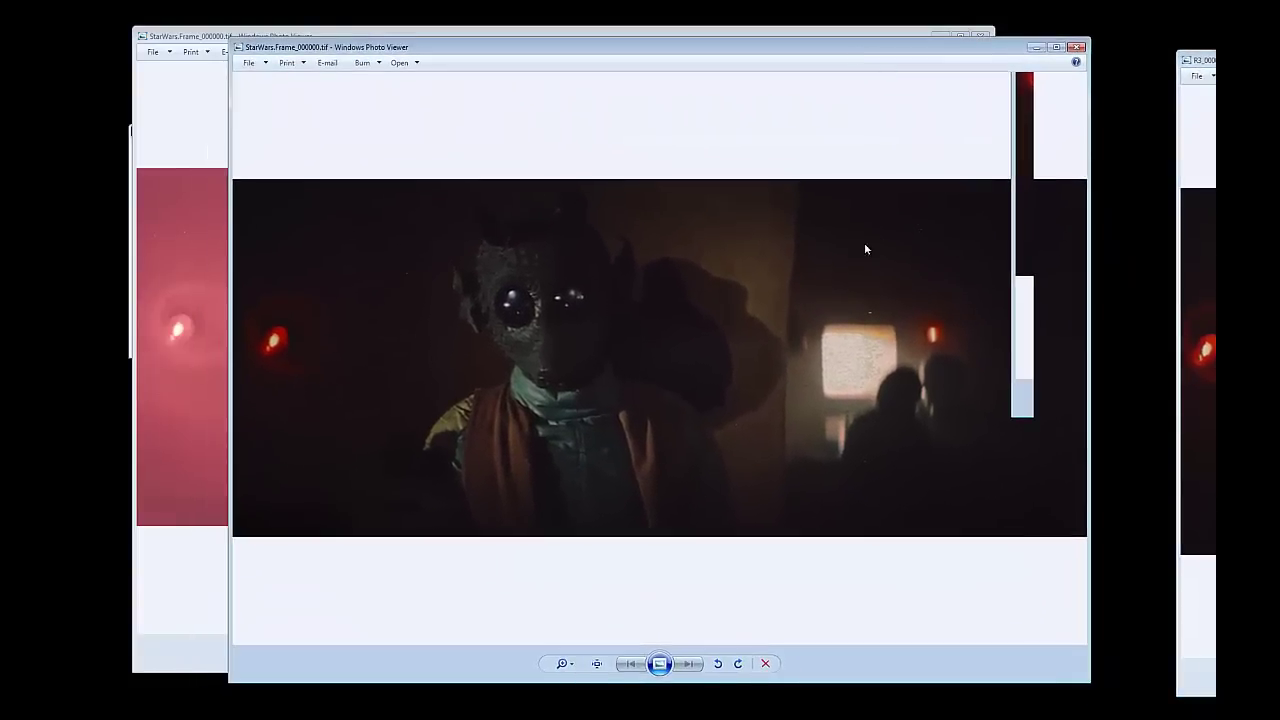
click(1076, 47)
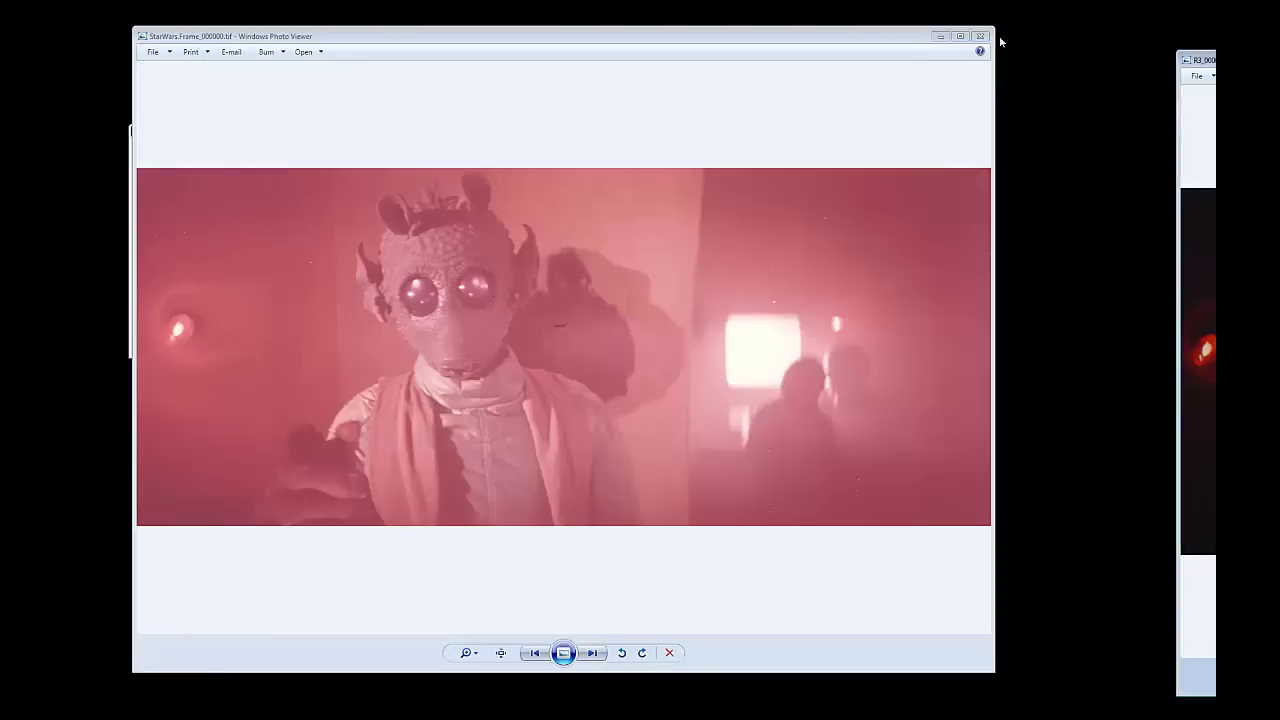
Close the red frame's viewer and browse into PrintA\Corrected, showing all 106 corrected frames.
click(981, 37)
double_click(380, 280)
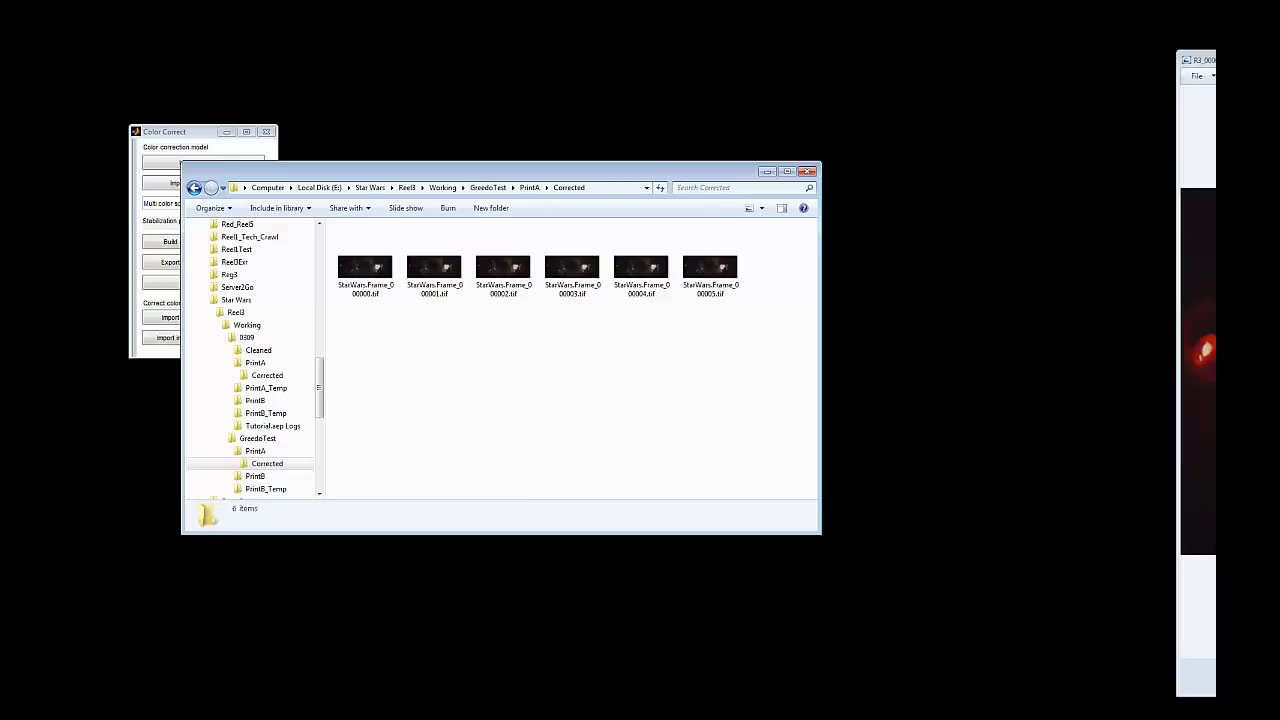
key(BackSpace)
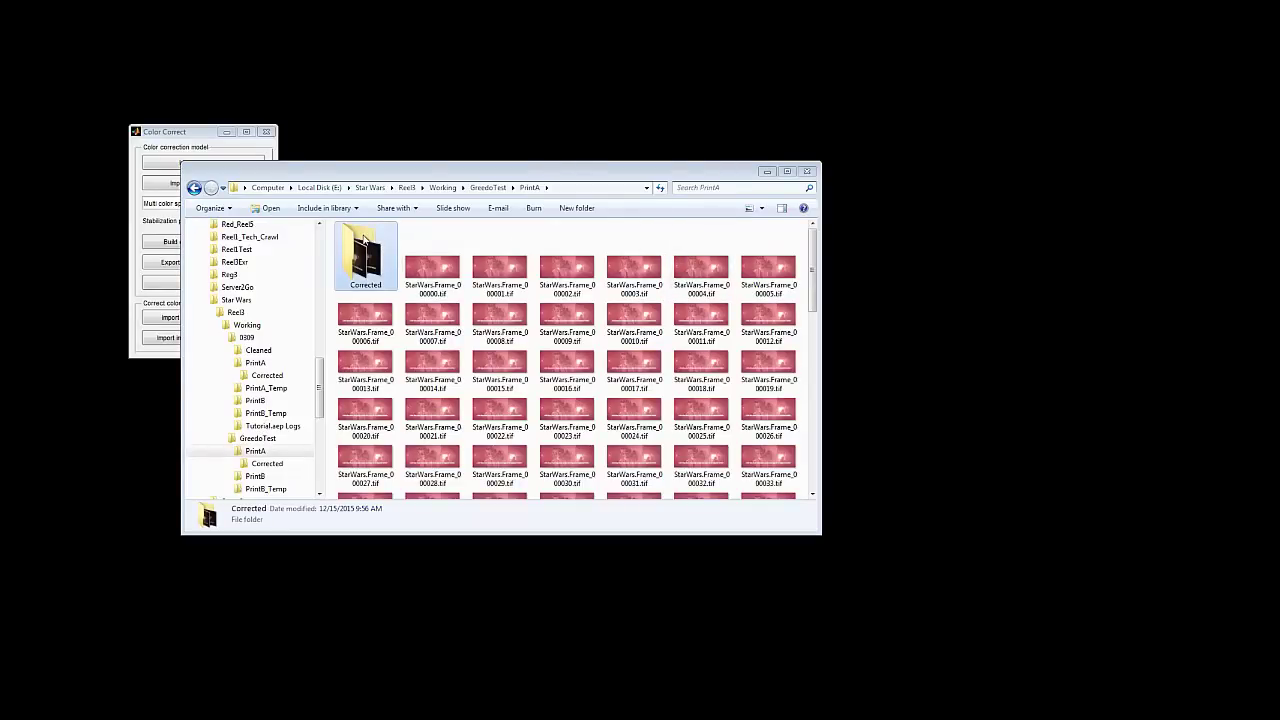
double_click(366, 252)
drag(500, 160, 672, 128)
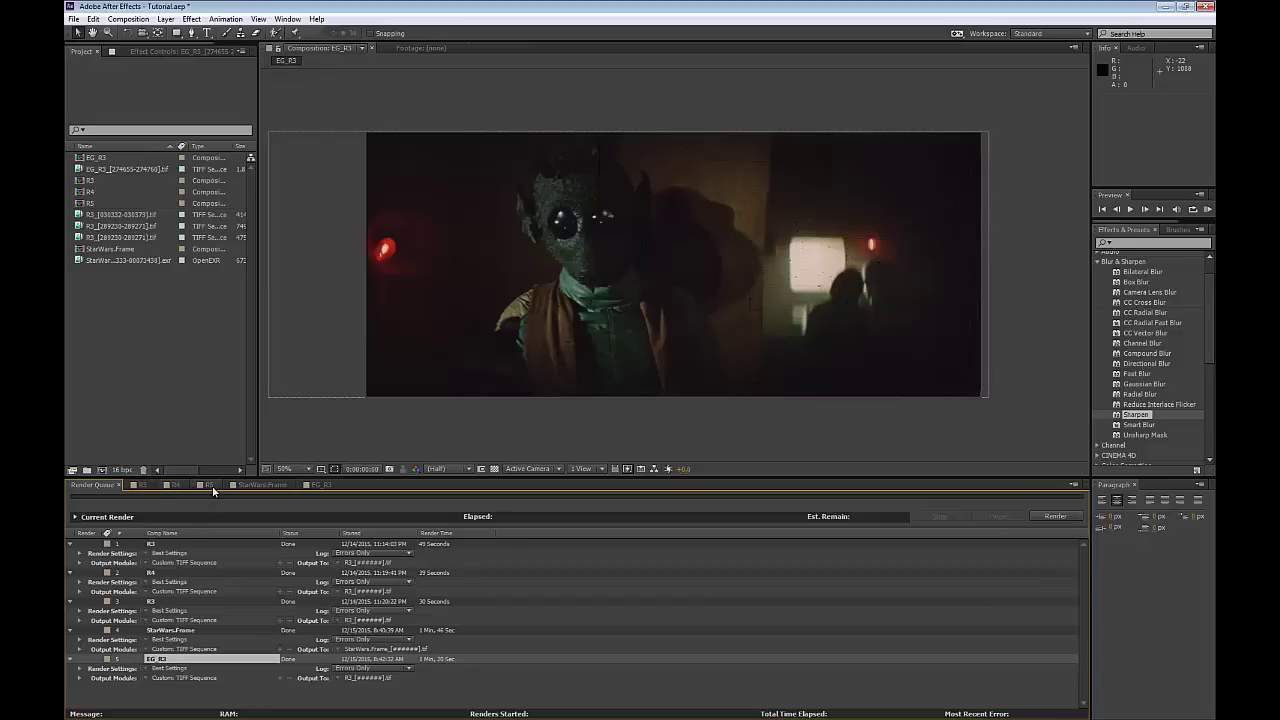
Import the original red PrintA frames as a TIFF sequence into the project.
click(259, 484)
right_click(166, 313)
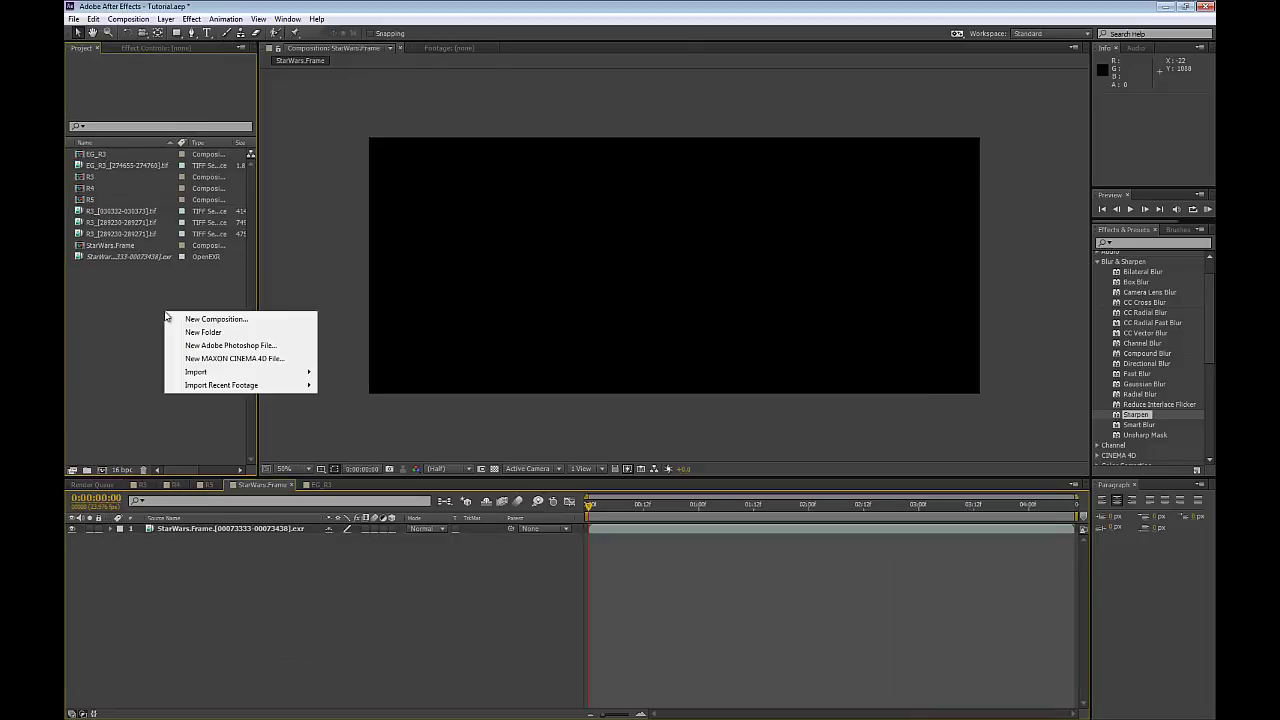
mouse_move(214, 371)
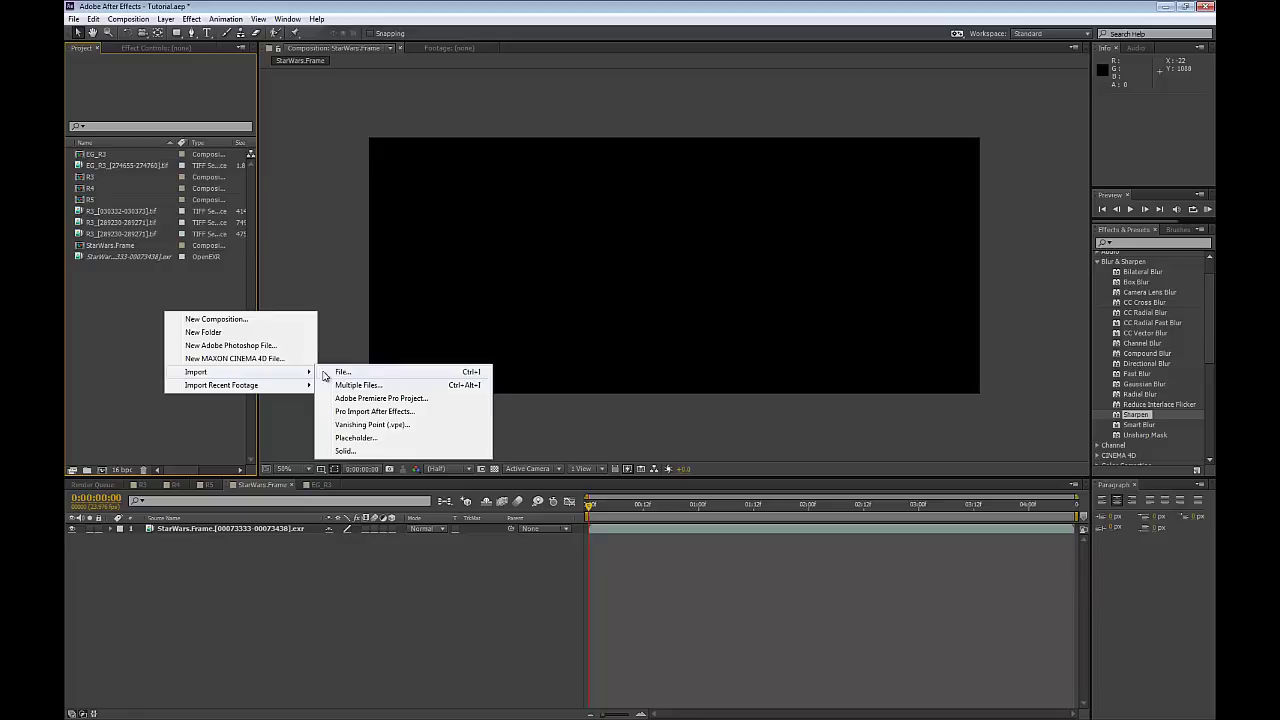
click(341, 373)
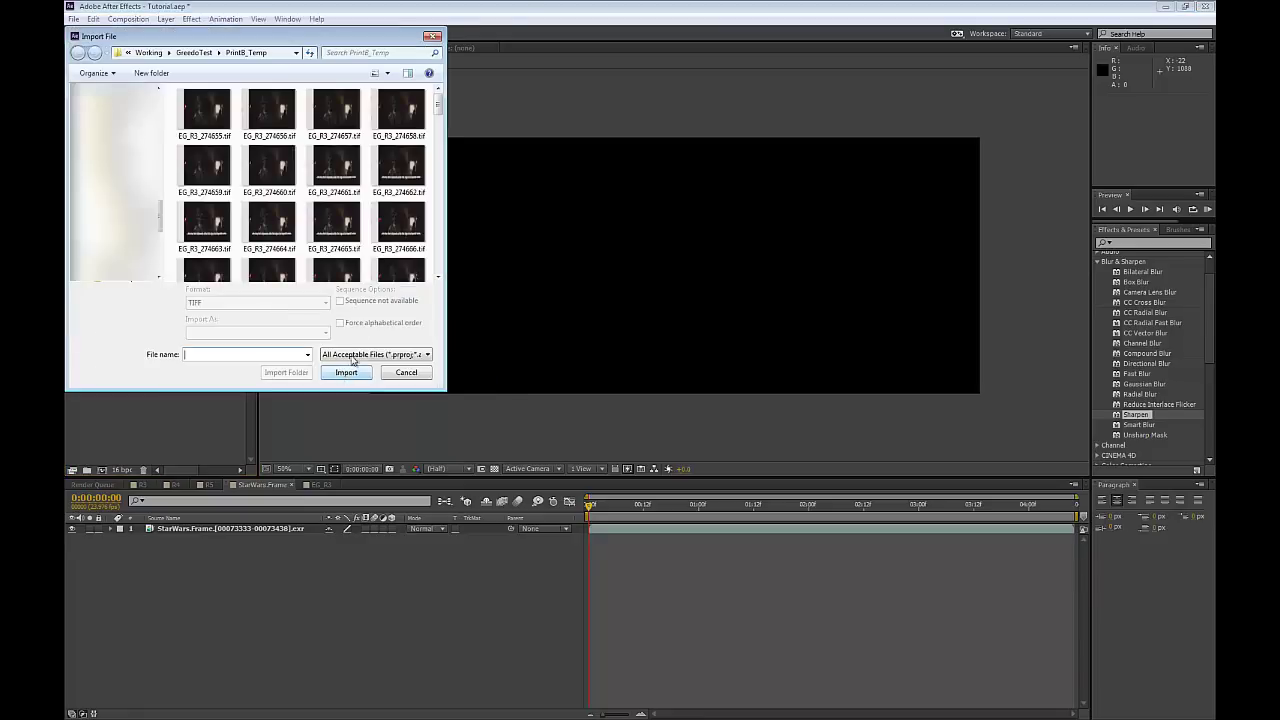
click(196, 53)
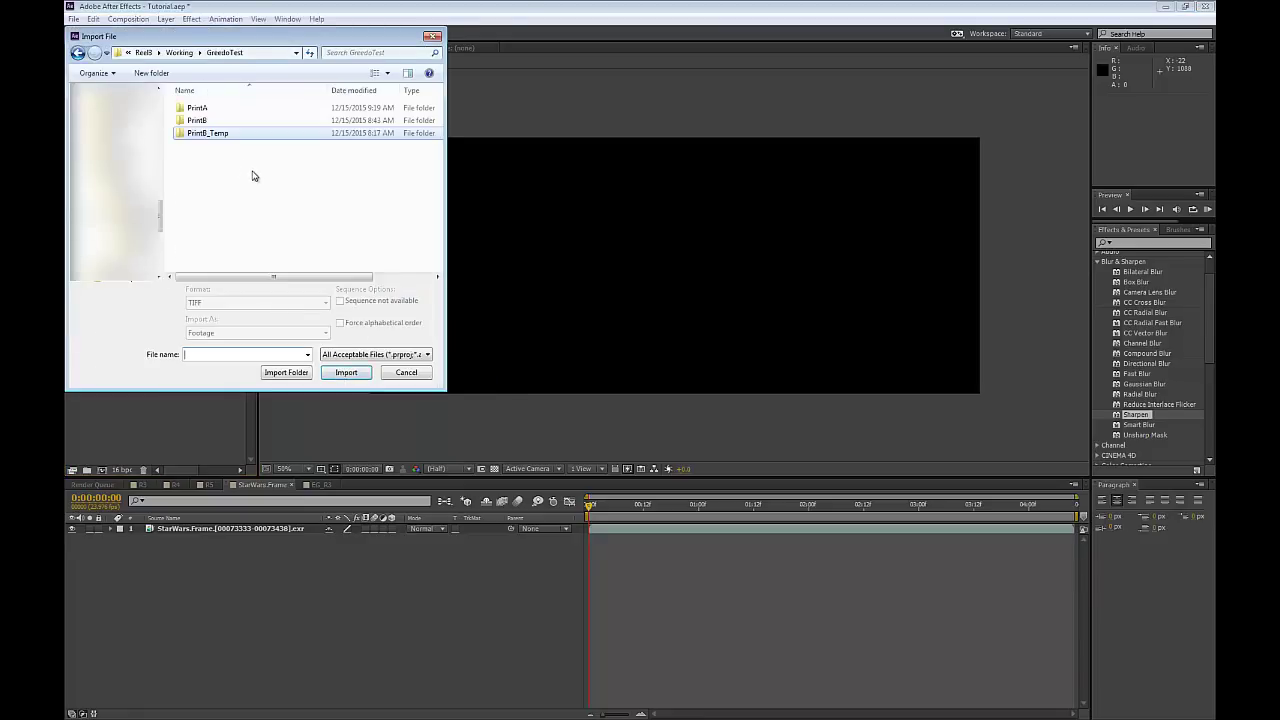
double_click(197, 108)
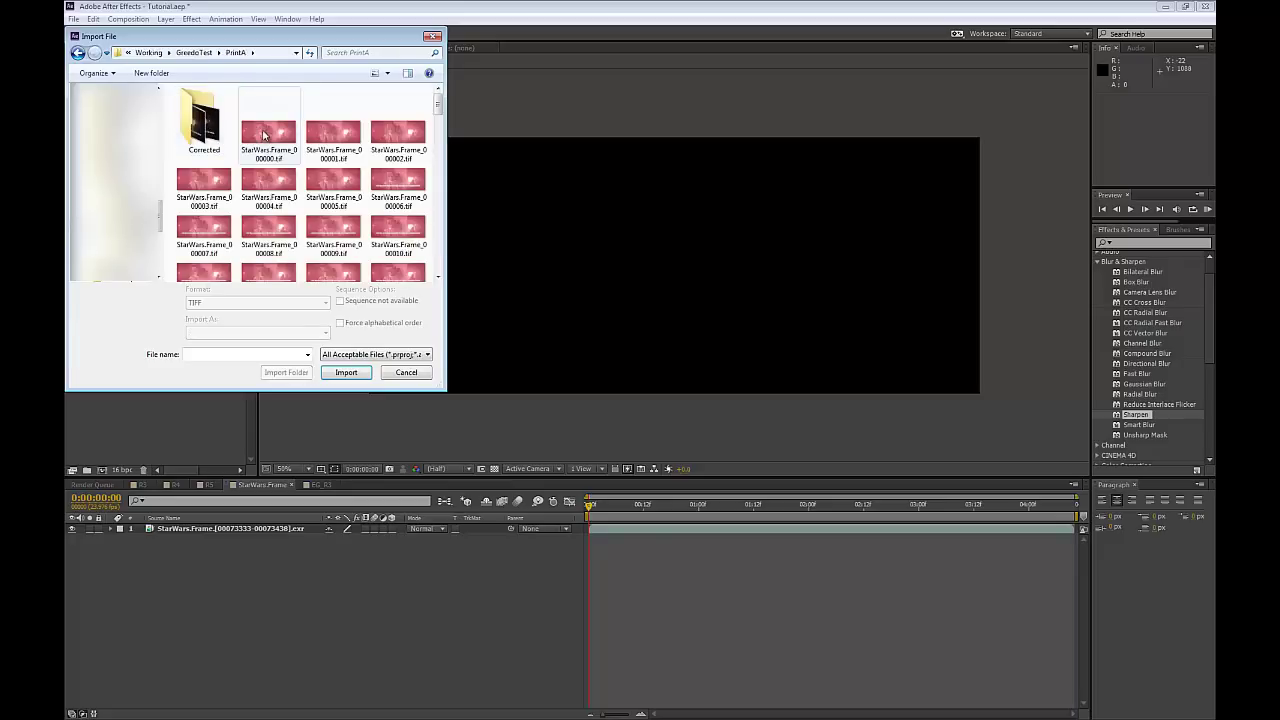
click(344, 372)
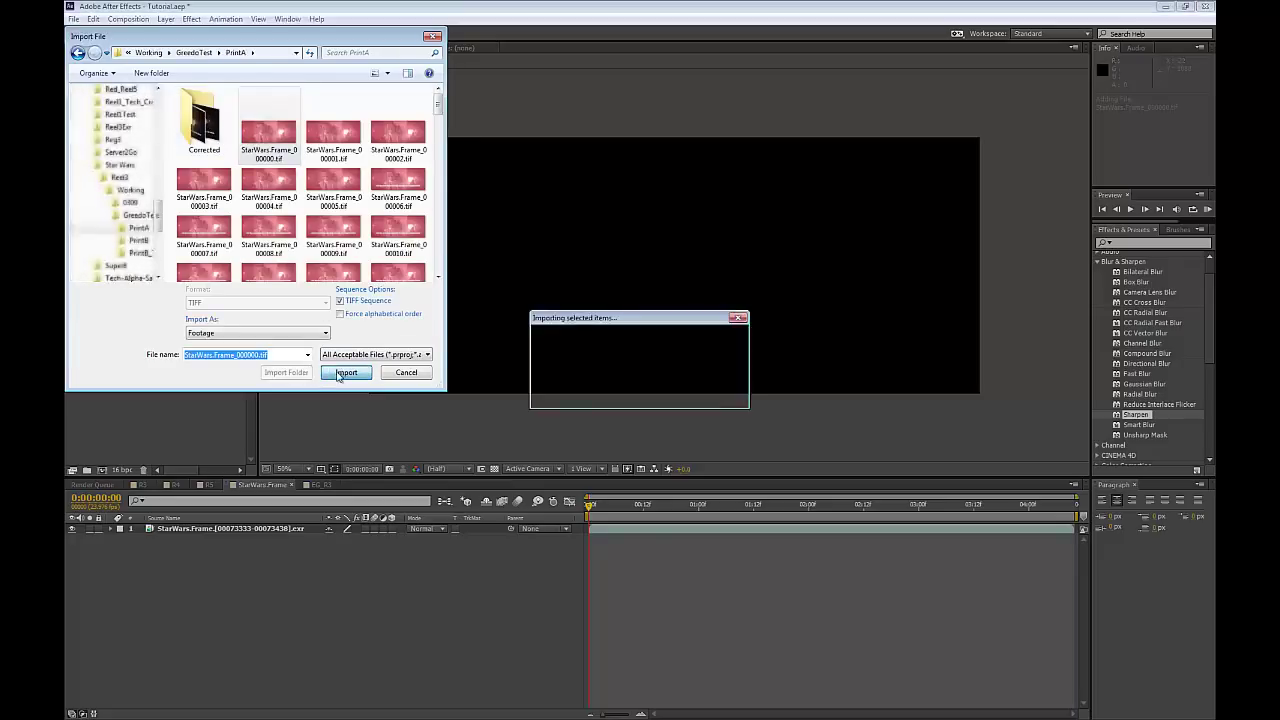
Build composition StarWars.Frame 2 from the PrintA sequence and play it back.
drag(142, 272, 111, 413)
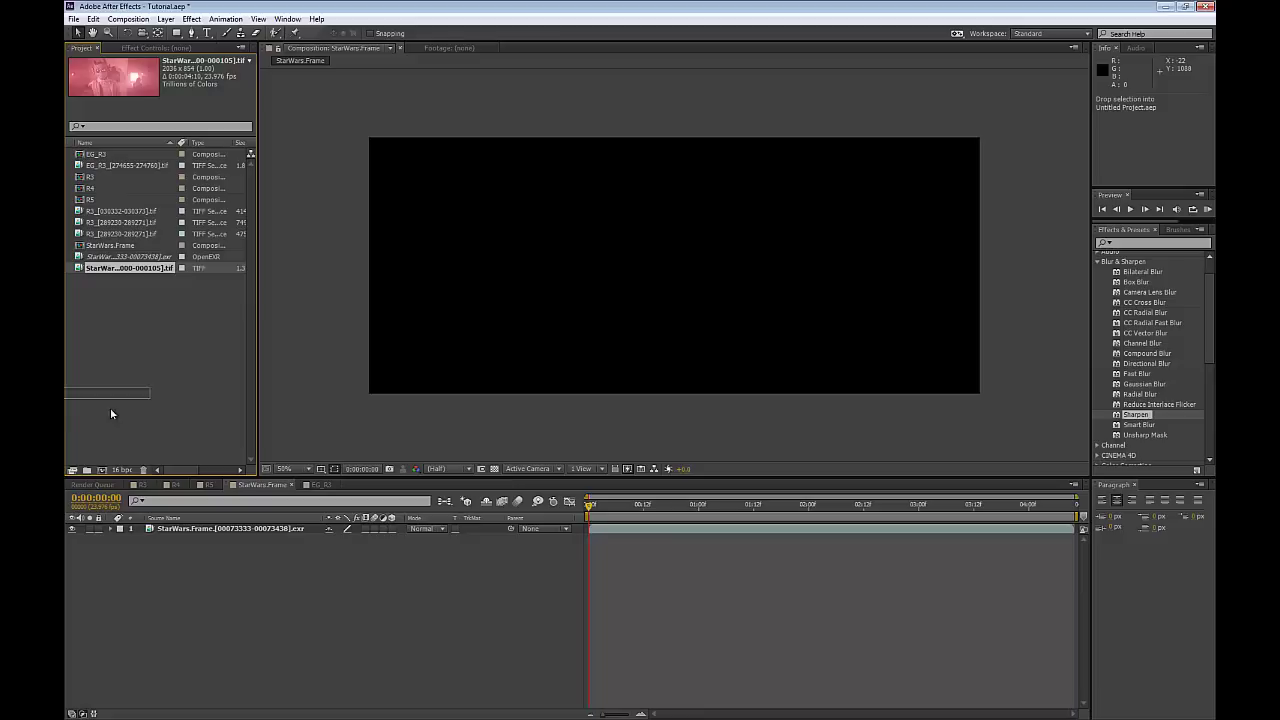
drag(104, 470, 101, 470)
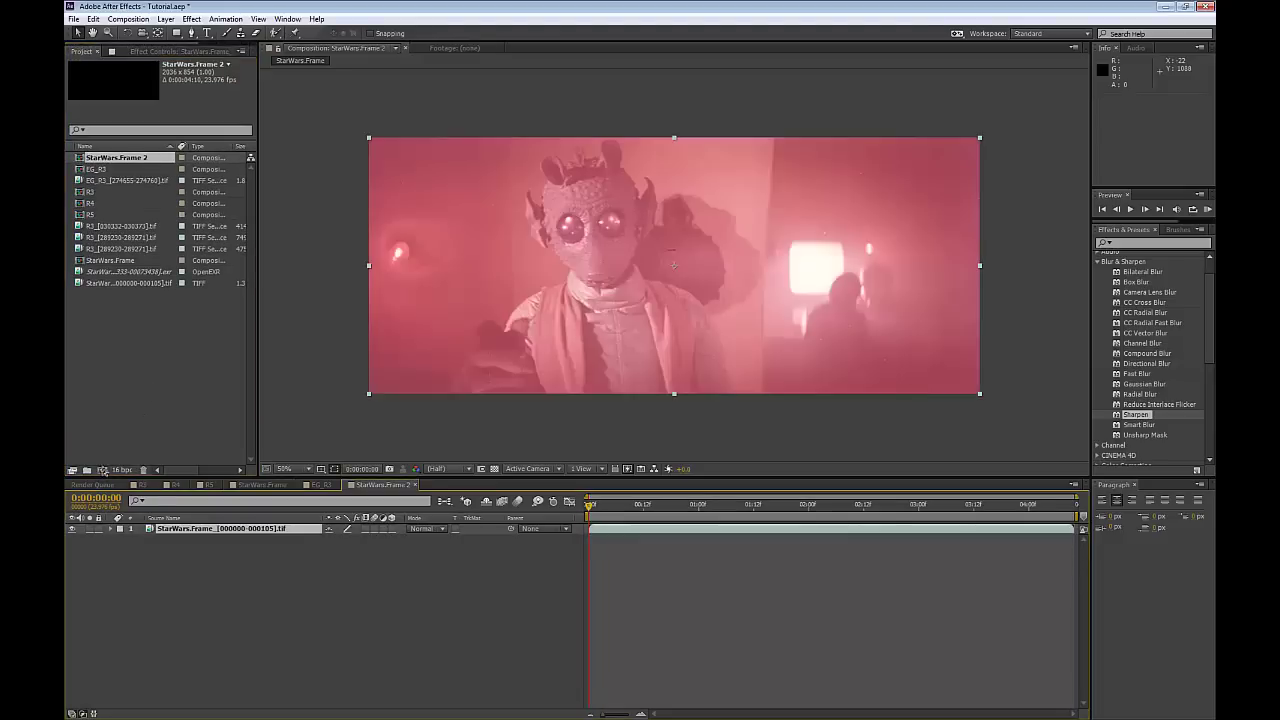
click(1130, 209)
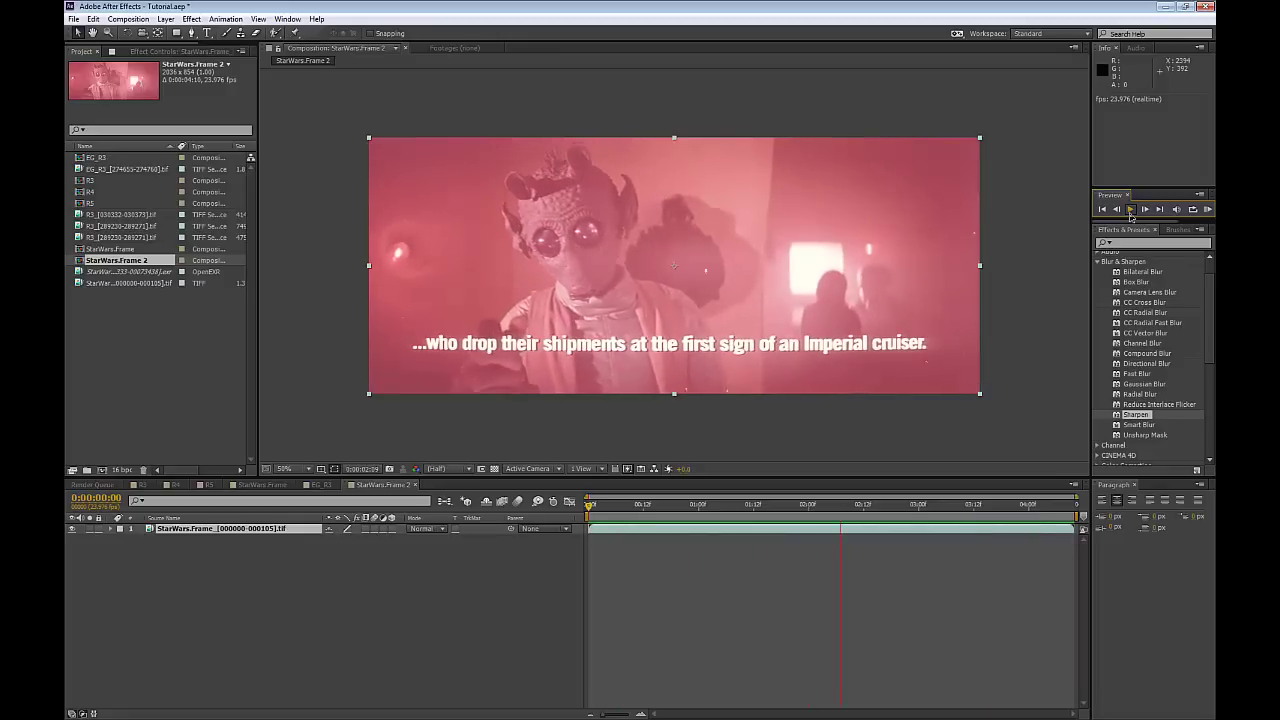
click(1131, 210)
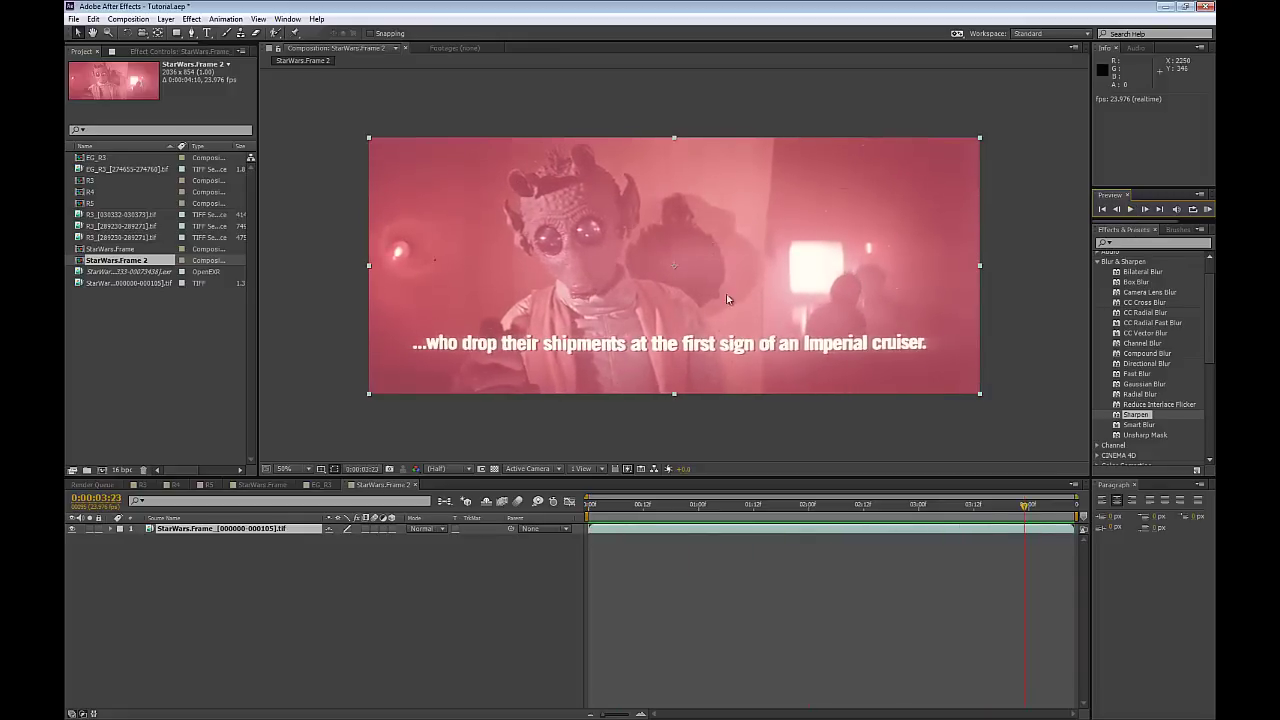
right_click(129, 337)
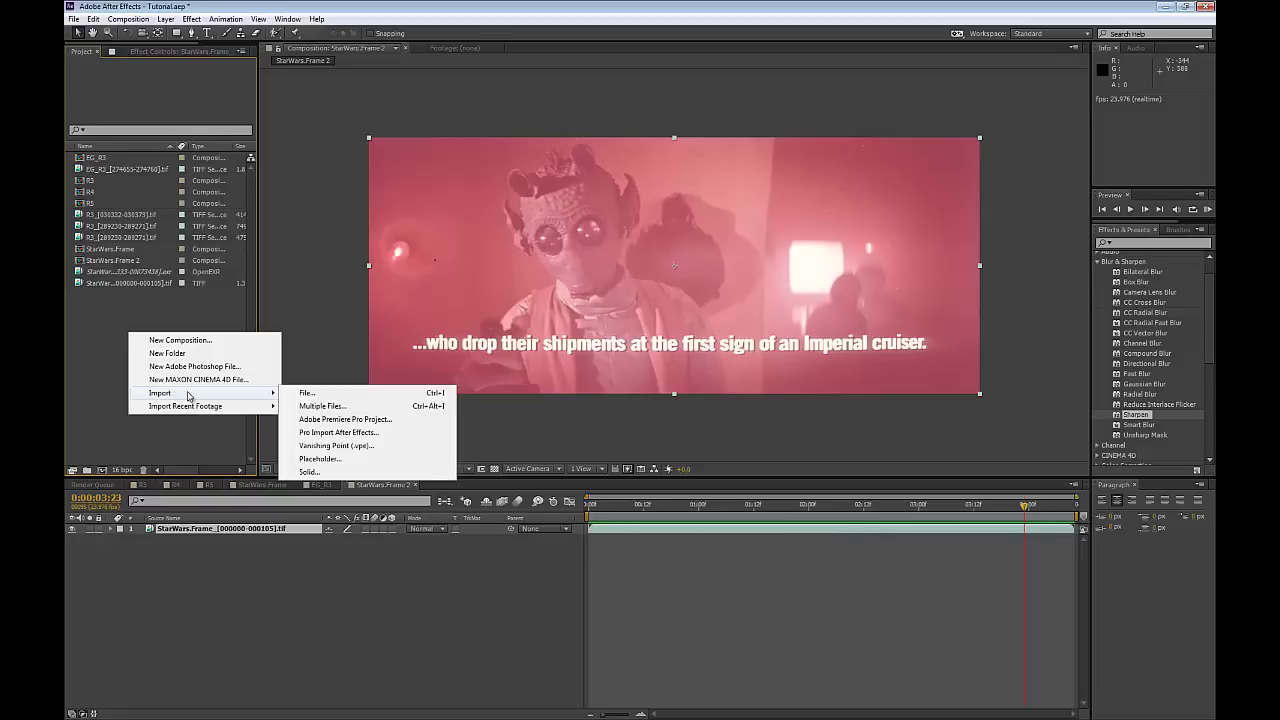
Import the Corrected folder's frames as a TIFF sequence.
mouse_move(185, 393)
click(307, 394)
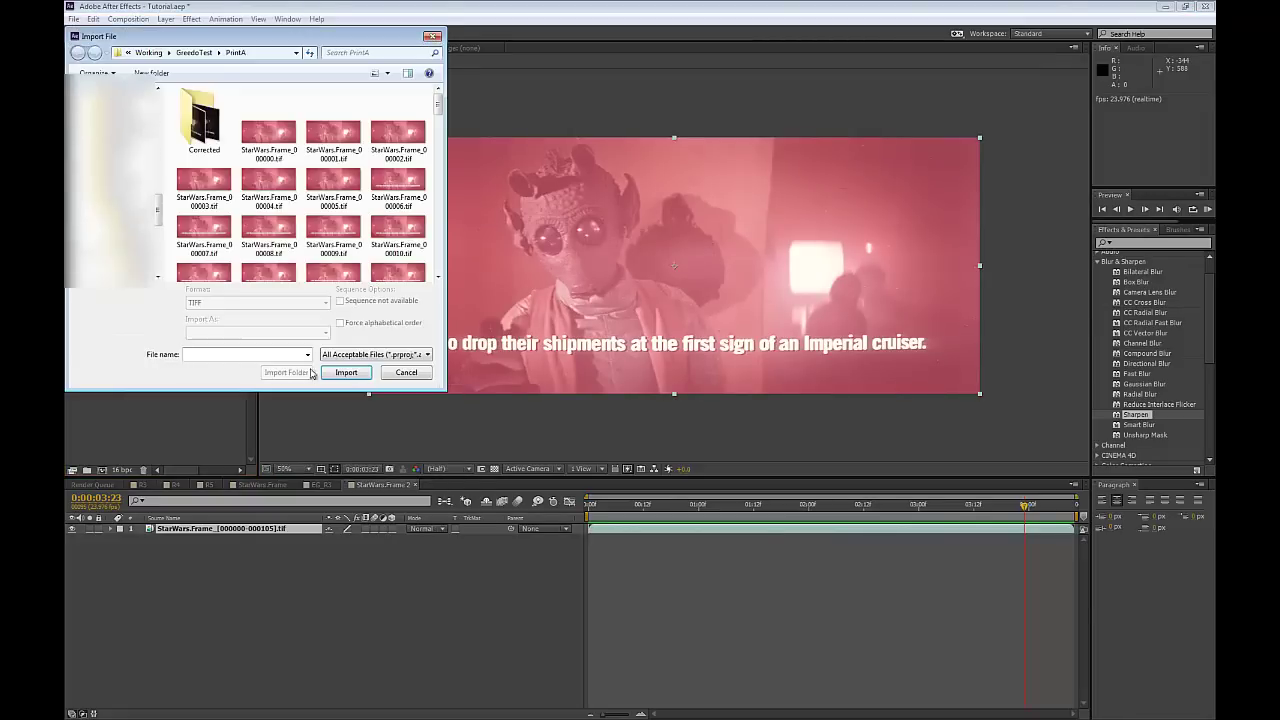
double_click(215, 135)
click(212, 118)
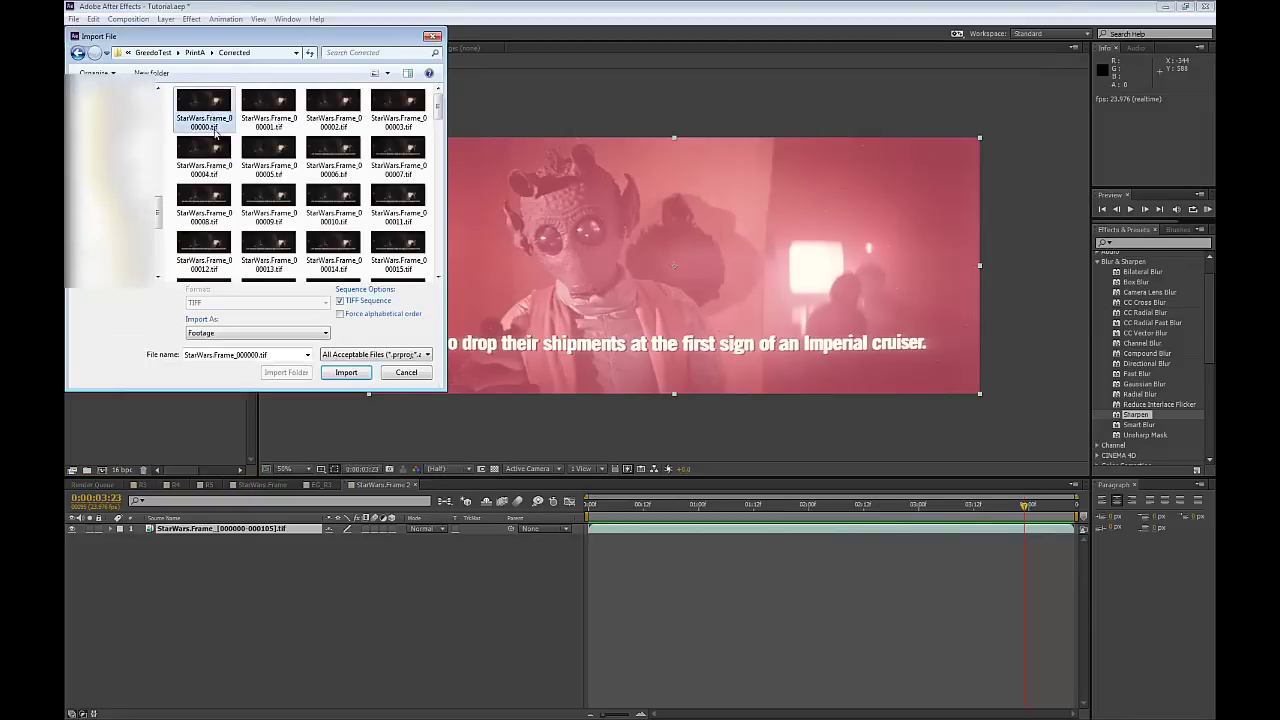
click(345, 372)
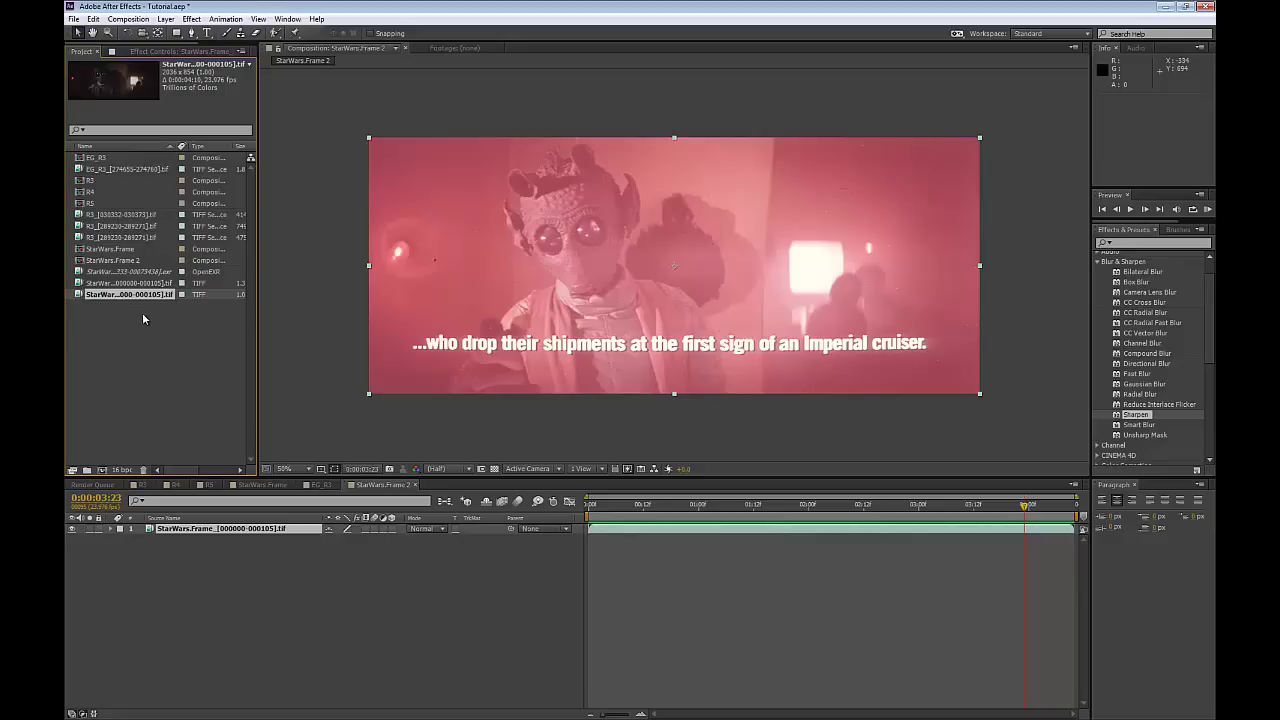
Create composition StarWars.Frame 3 from the corrected sequence and play it through.
drag(130, 294, 87, 469)
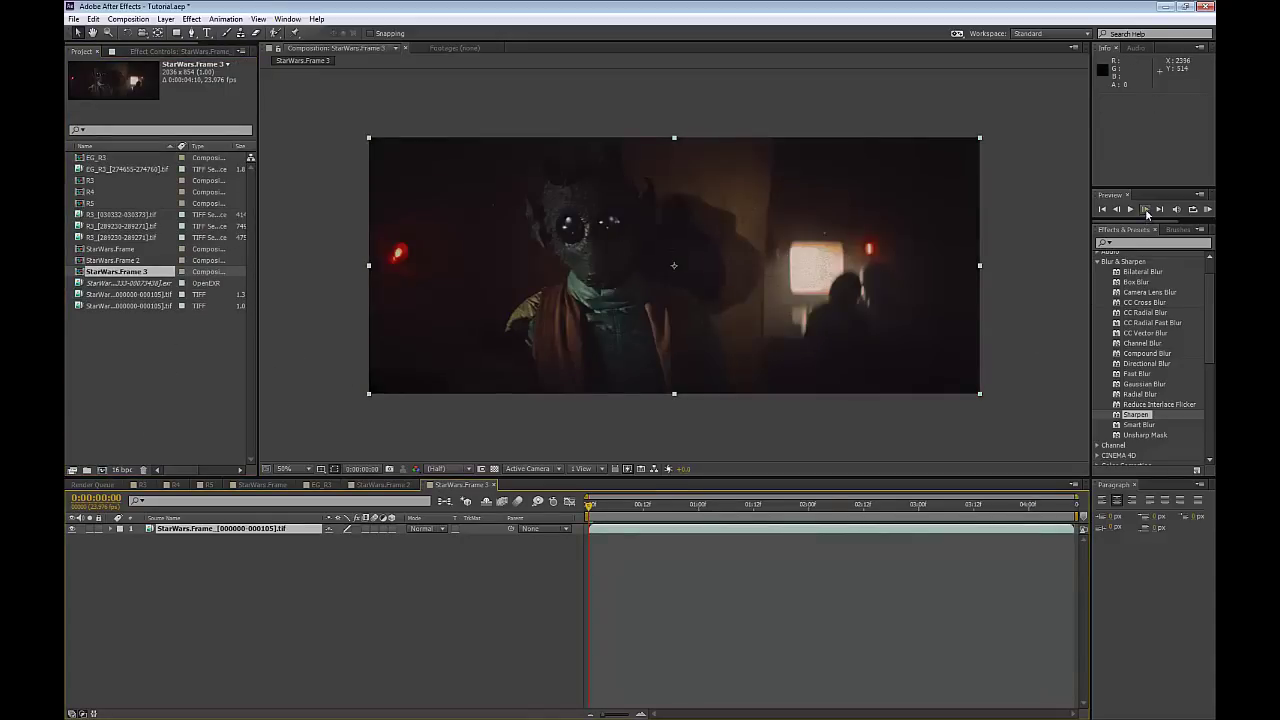
click(1130, 209)
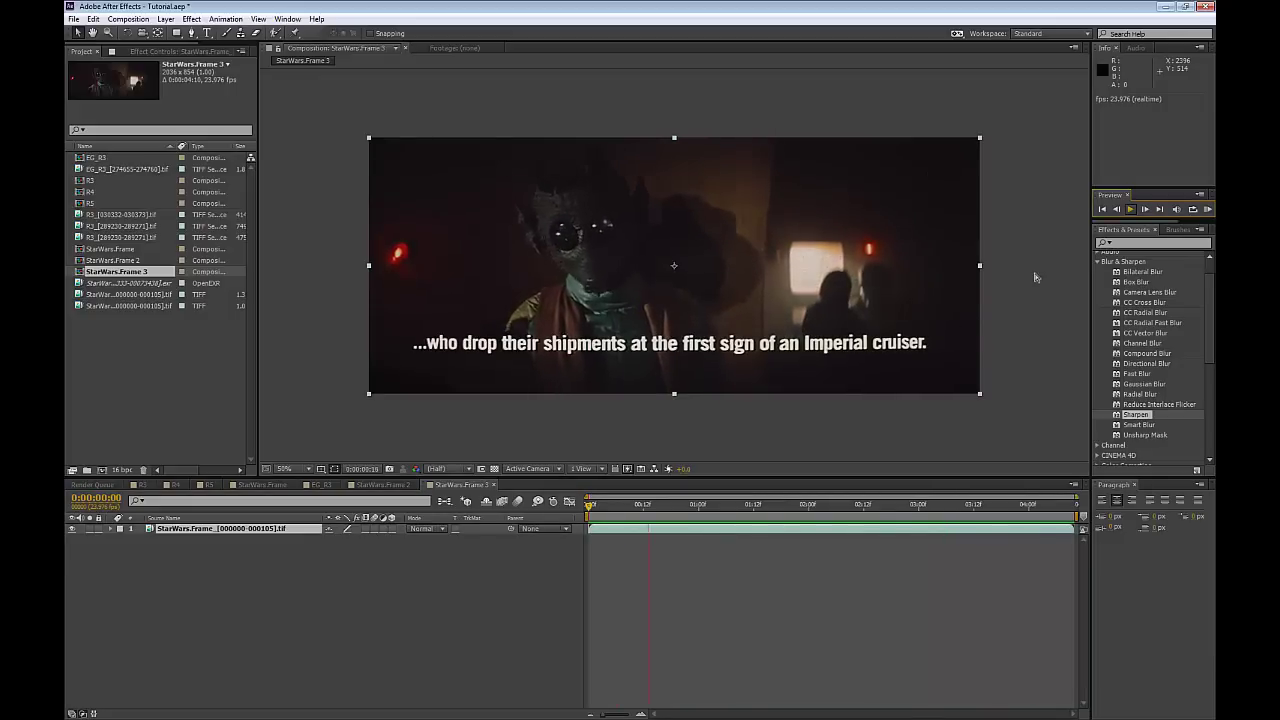
click(1131, 210)
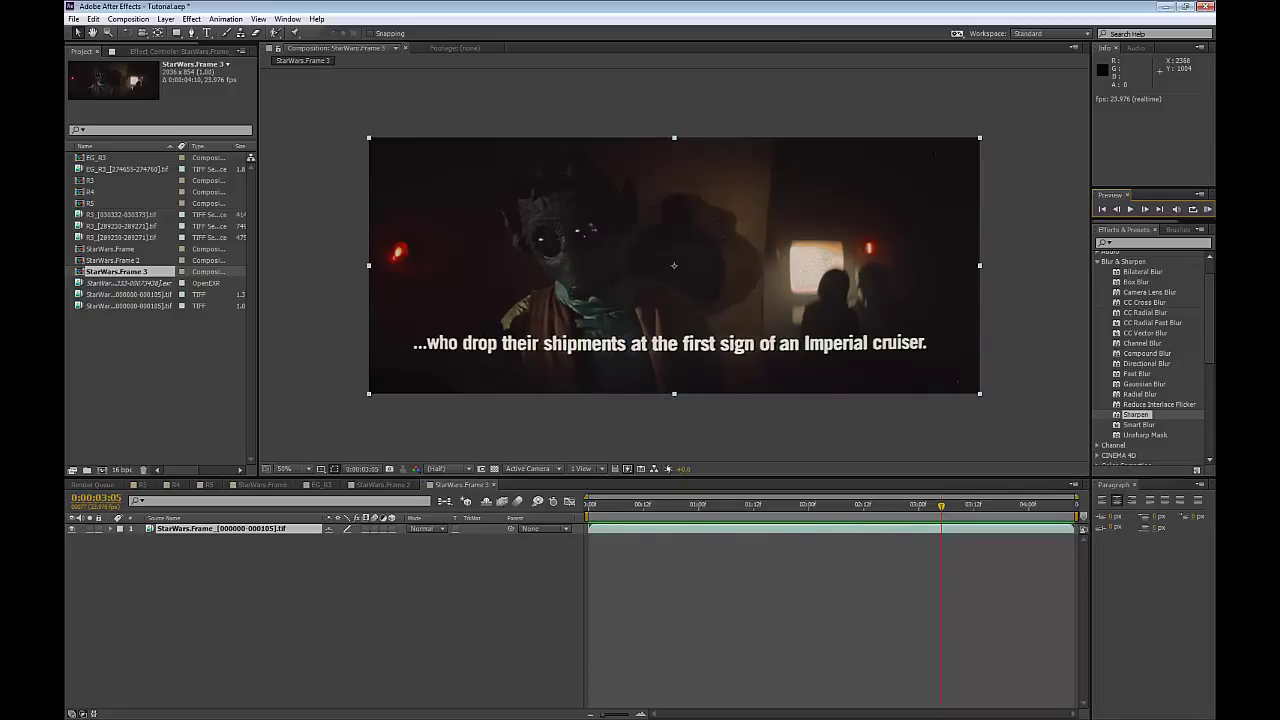